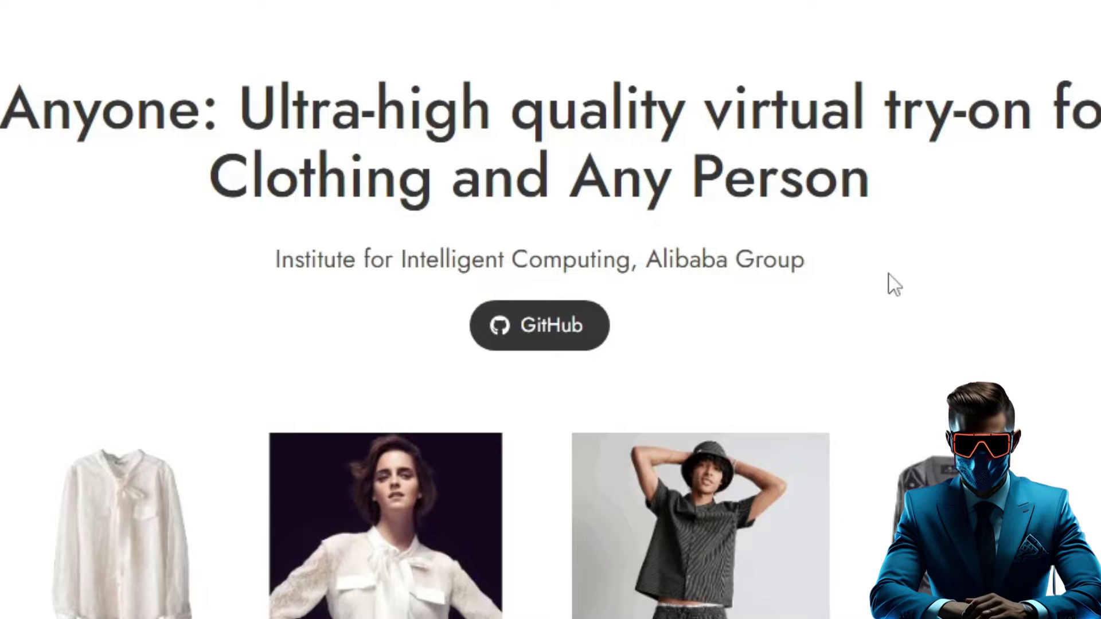
- Browse the OutfitAnyone project page's Alibaba affiliation, outfit examples and body-shapes carousel
drag(814, 264, 631, 263)
click(290, 198)
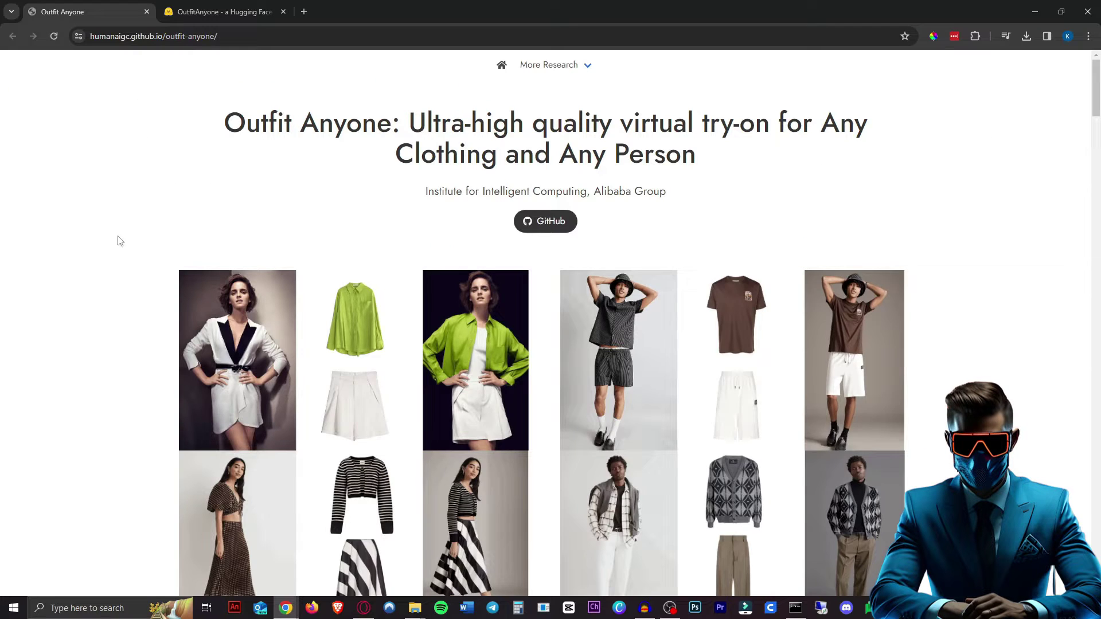
scroll(166, 253, down, 2)
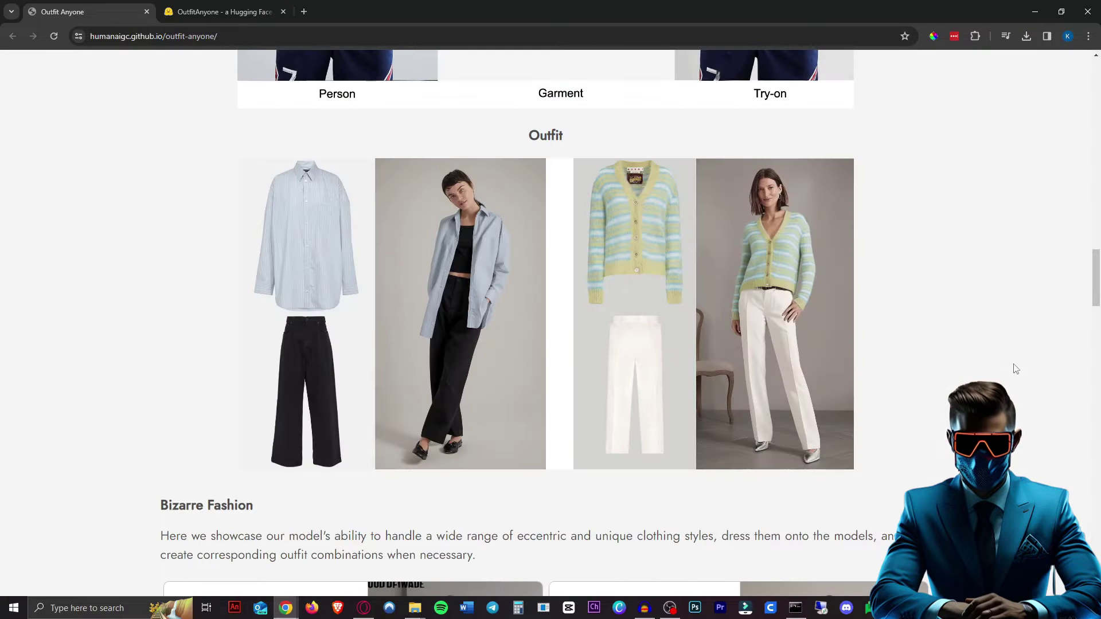
click(1089, 317)
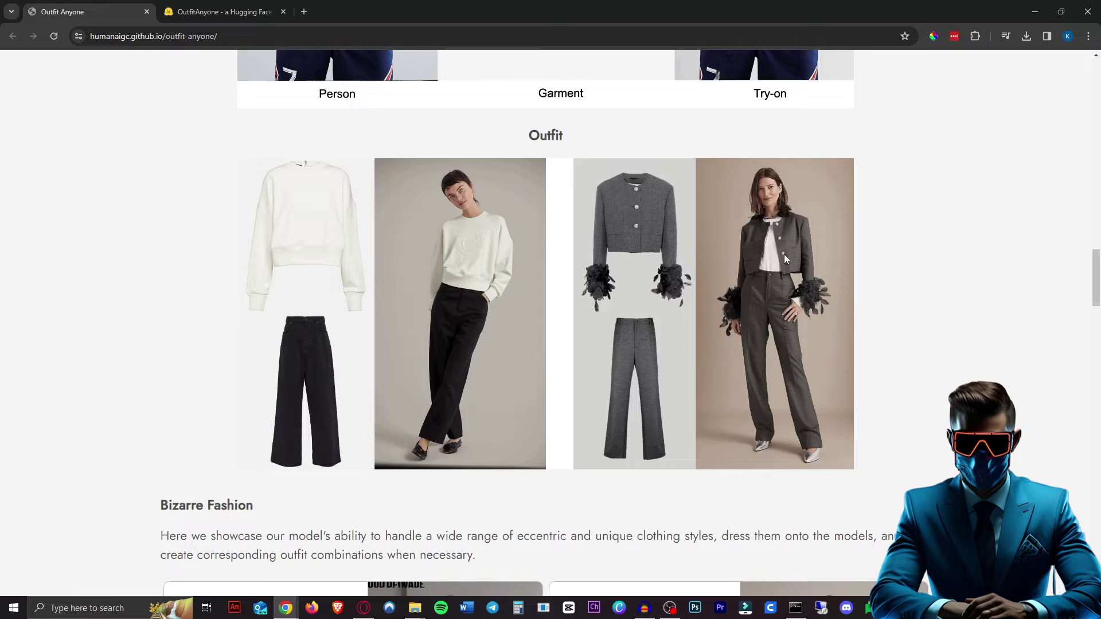
scroll(783, 253, down, 15)
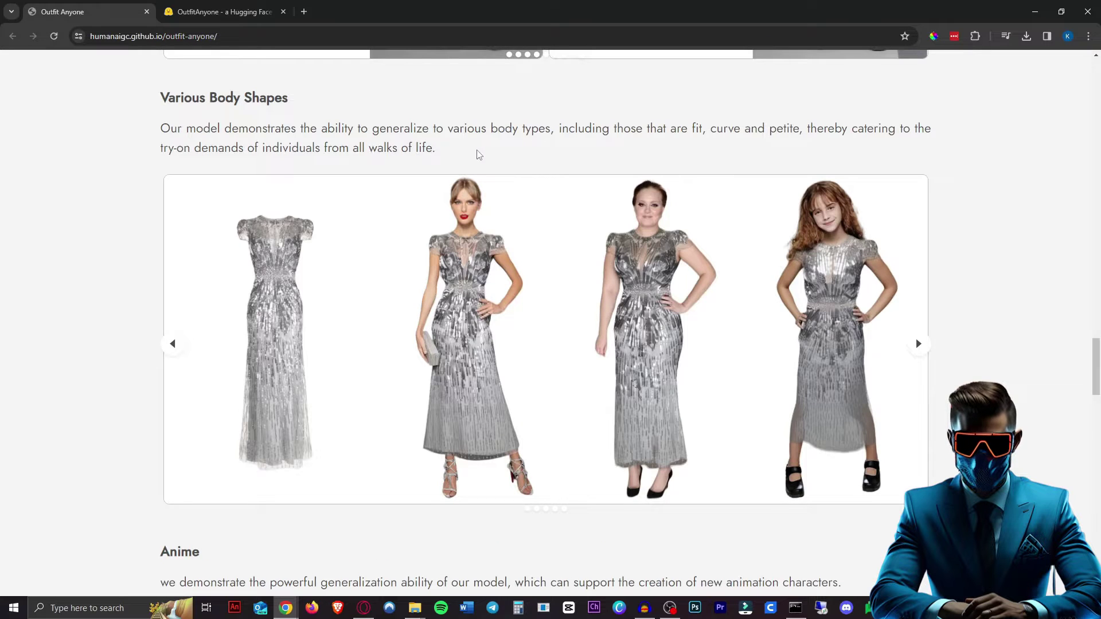
click(918, 344)
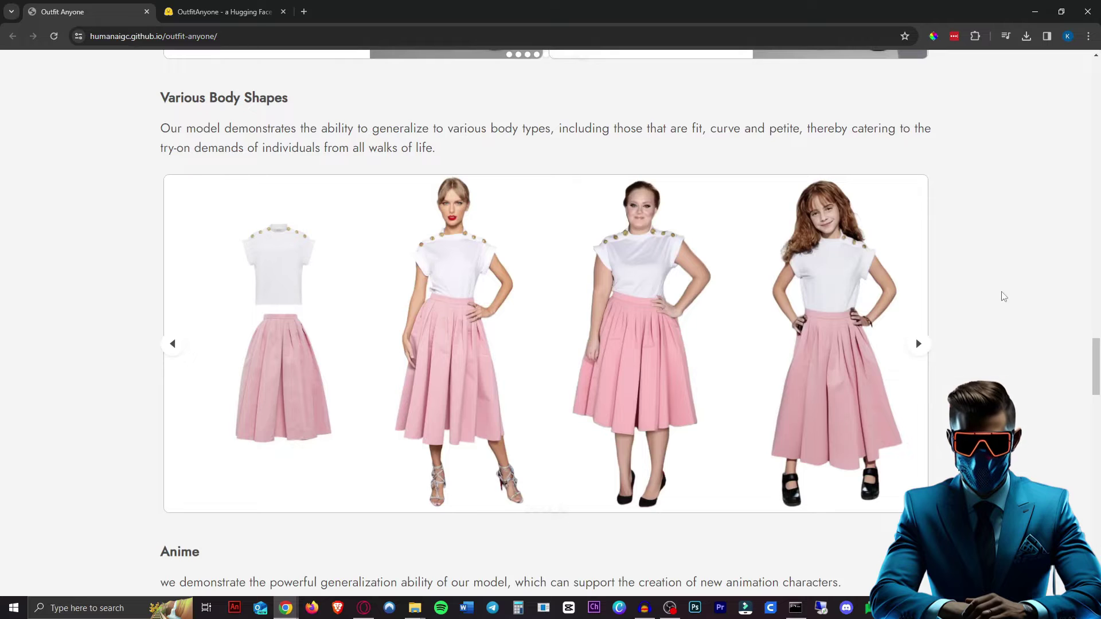
scroll(1004, 296, down, 8)
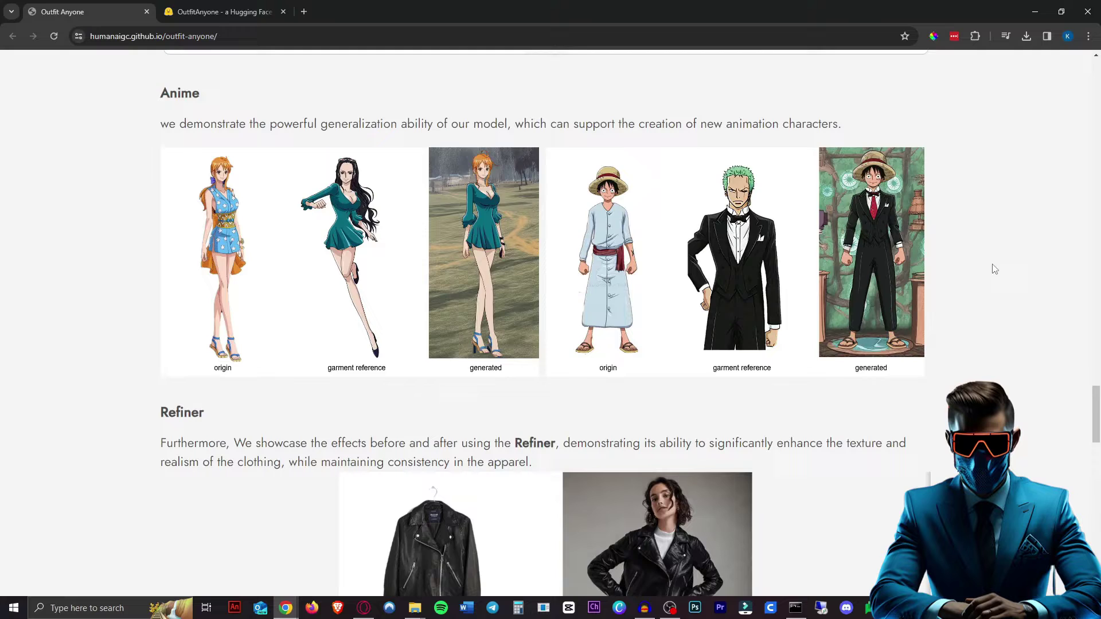
scroll(995, 270, down, 5)
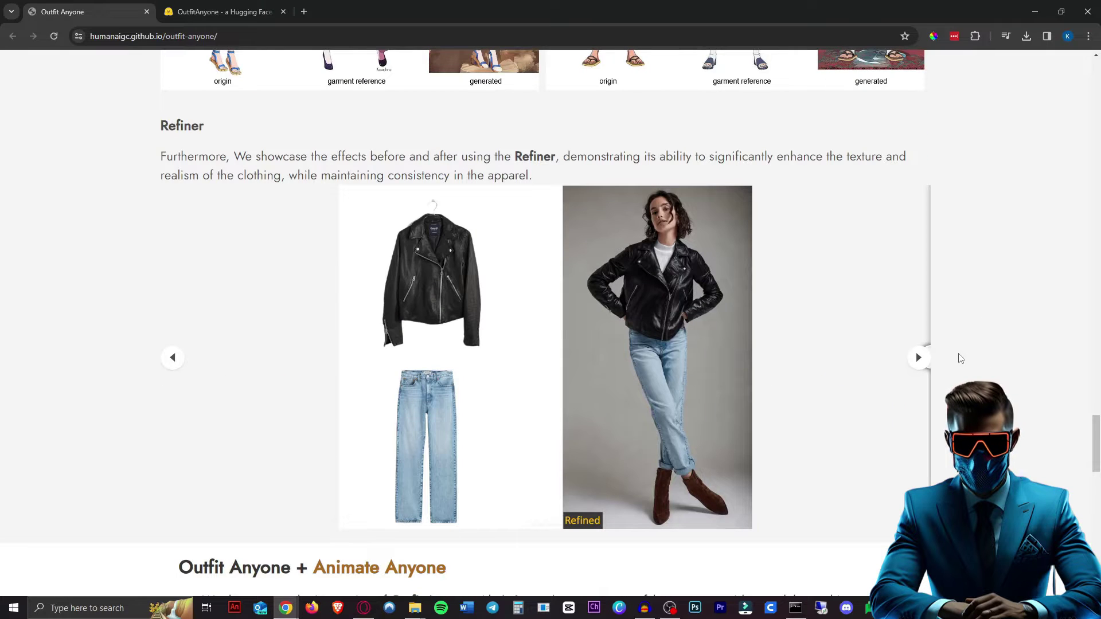
- Step through the refiner before-and-after example pairs and review the project page
click(917, 358)
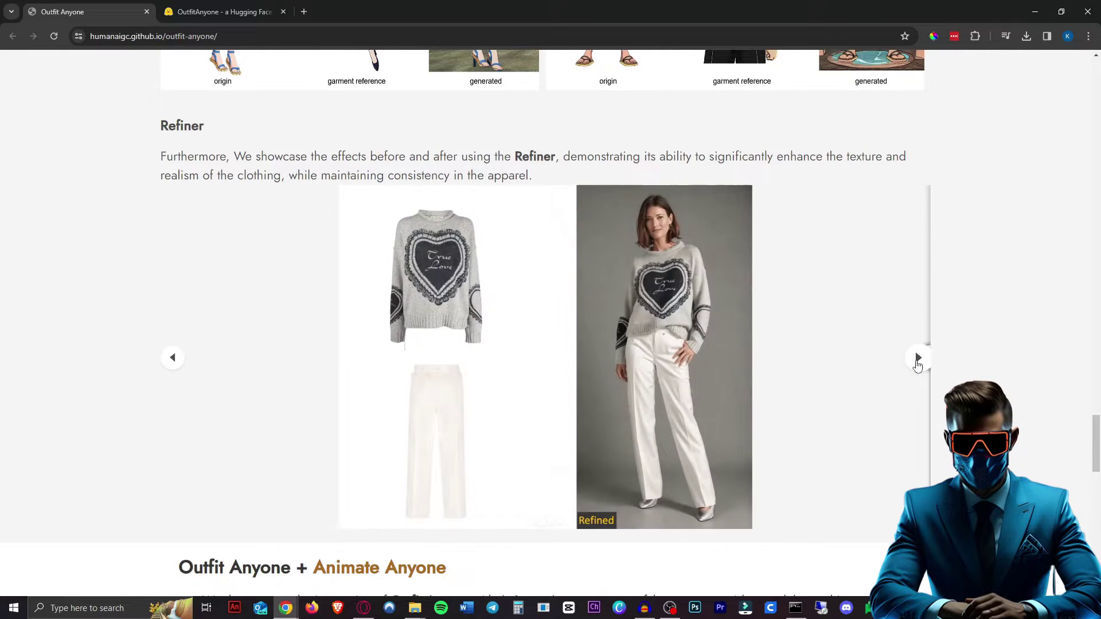
click(918, 357)
scroll(614, 218, down, 10)
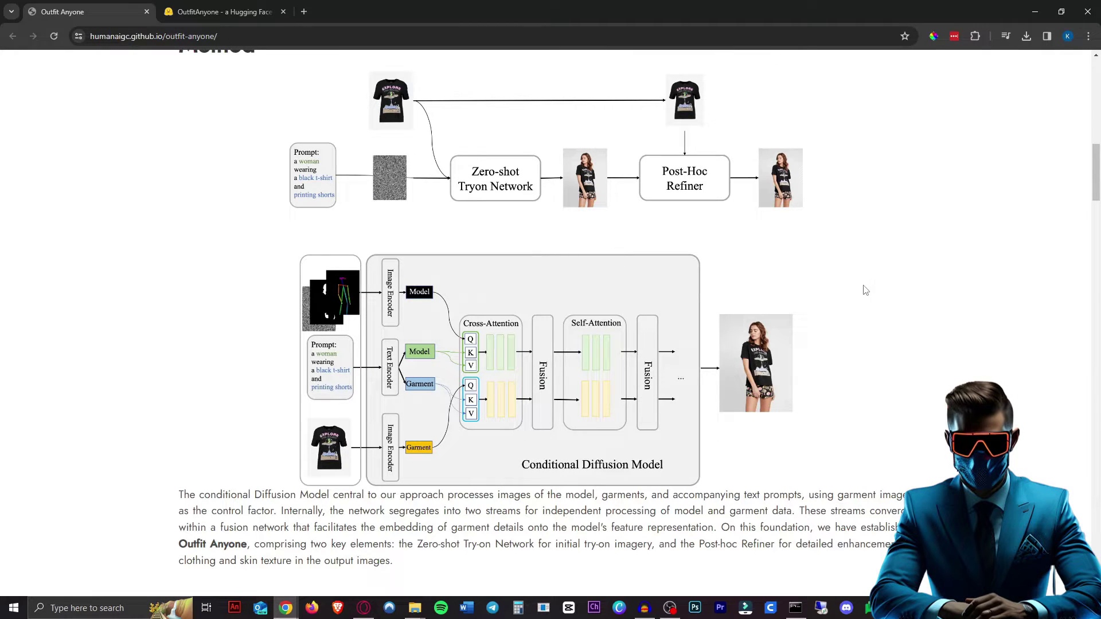
scroll(607, 400, up, 1)
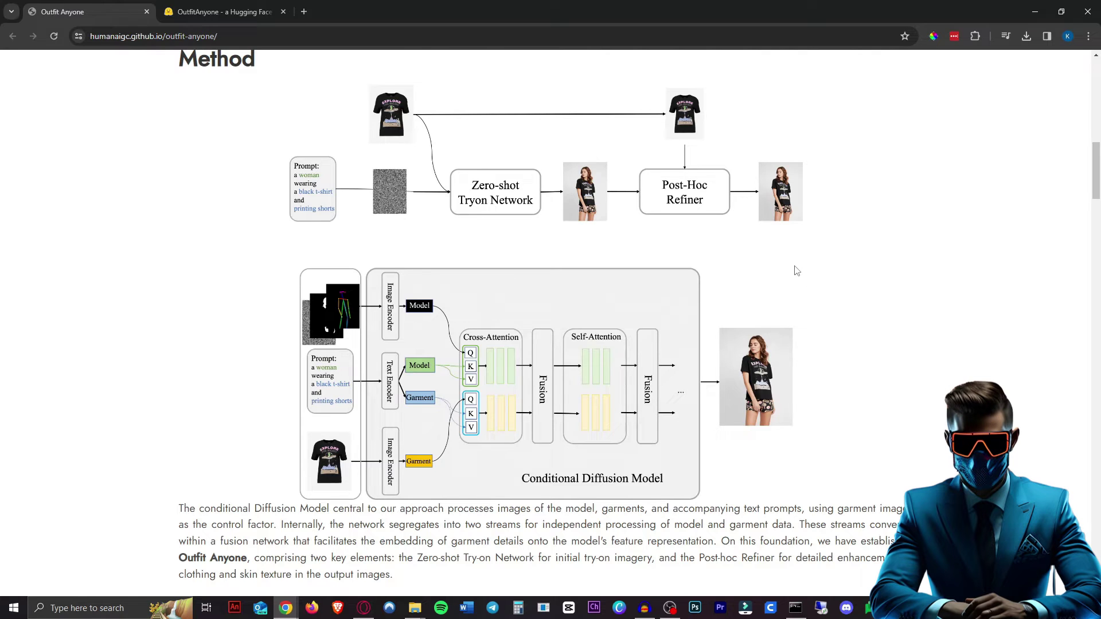
scroll(797, 270, up, 15)
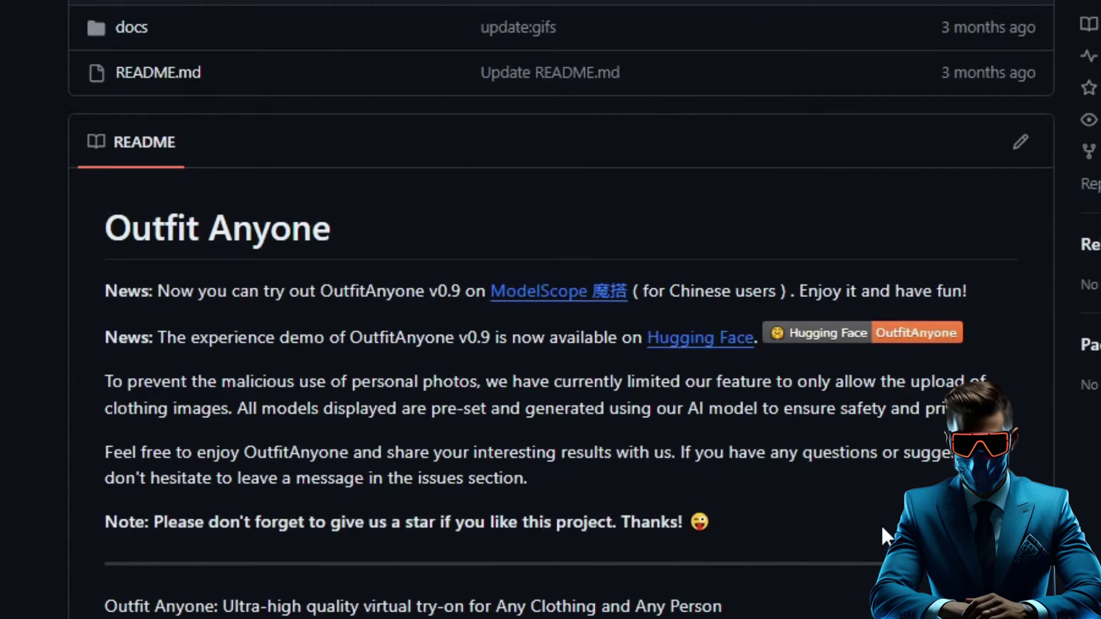
scroll(880, 524, down, 2)
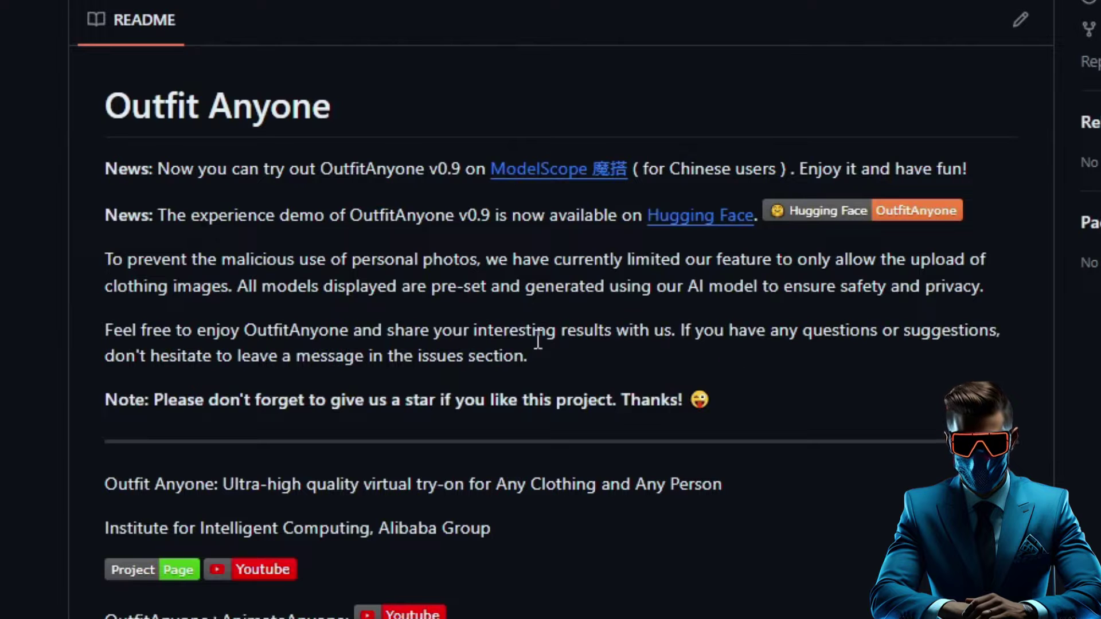
scroll(734, 327, down, 6)
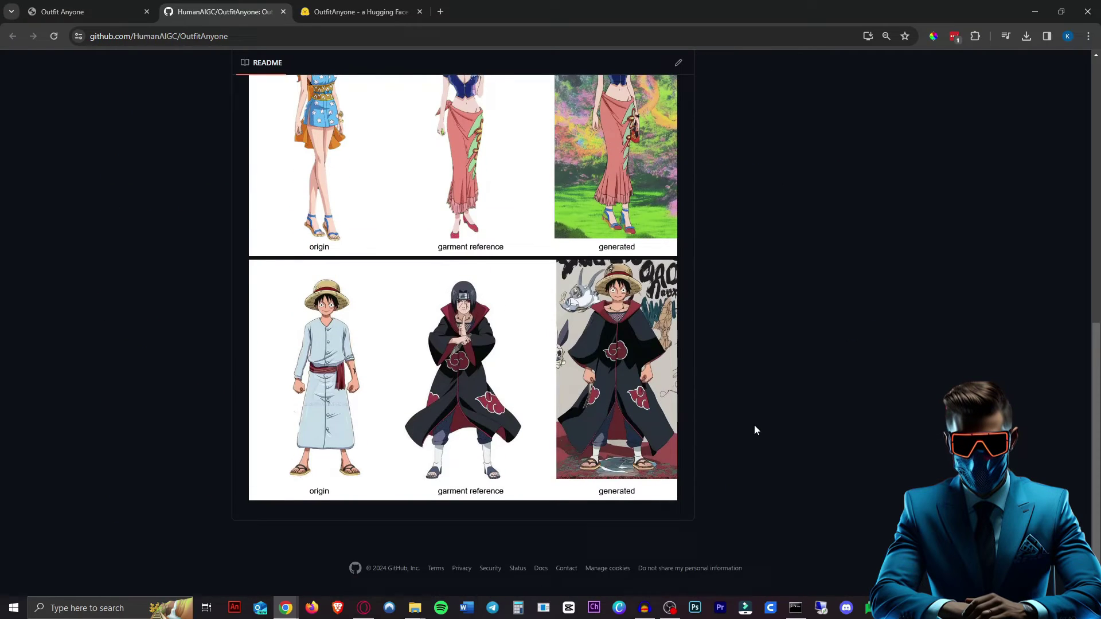
scroll(755, 426, up, 8)
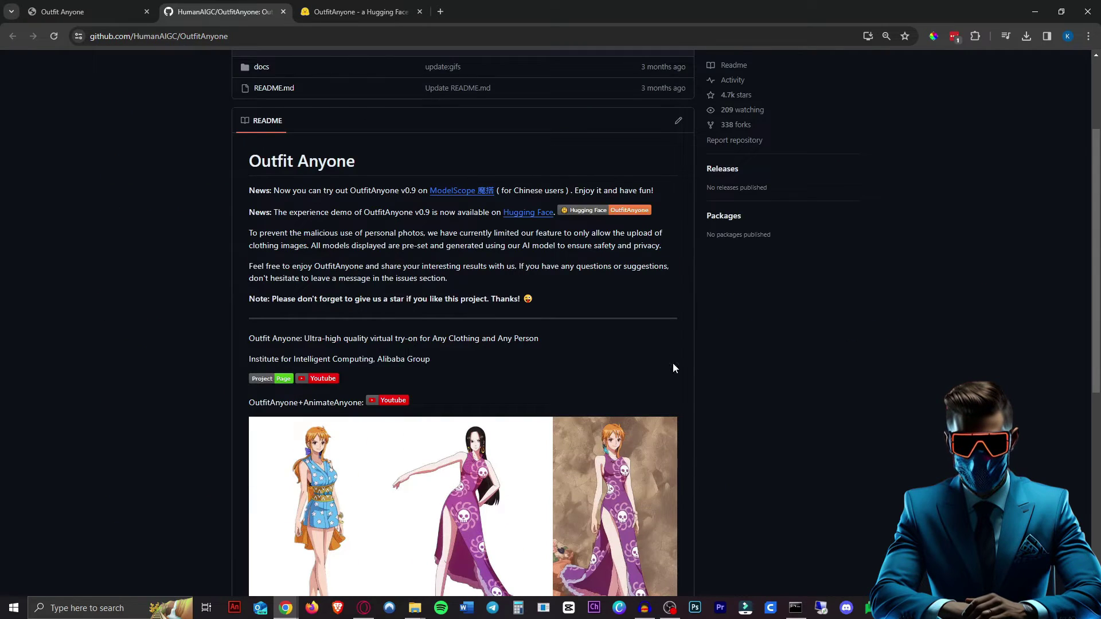
scroll(685, 372, up, 2)
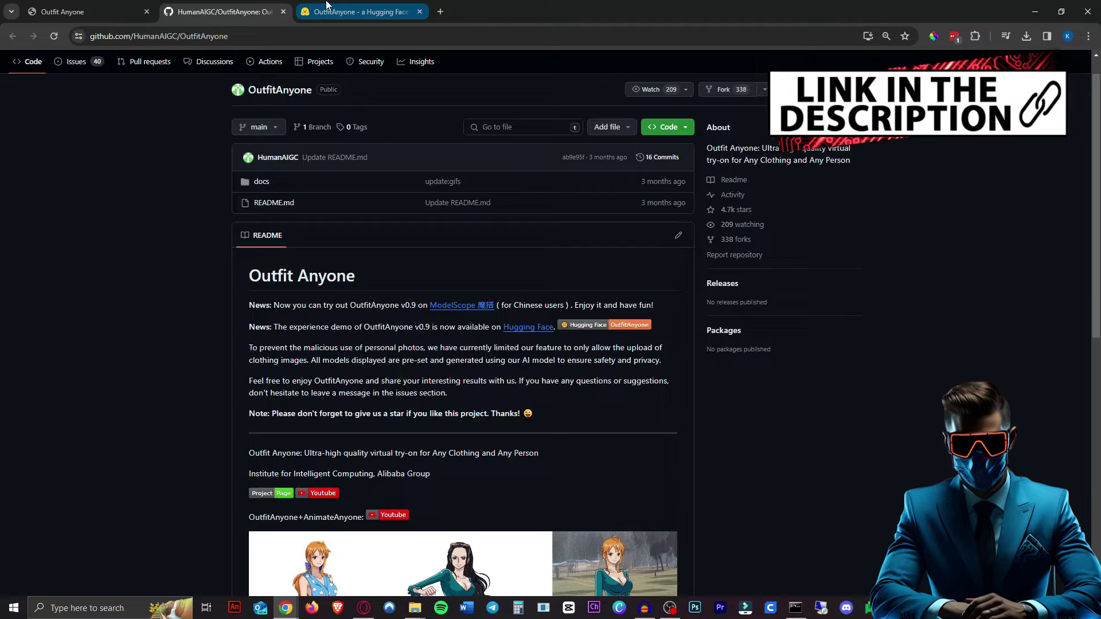
- In the OutfitAnyone try-on demo, remove the sample blouse from the top garment slot
click(361, 12)
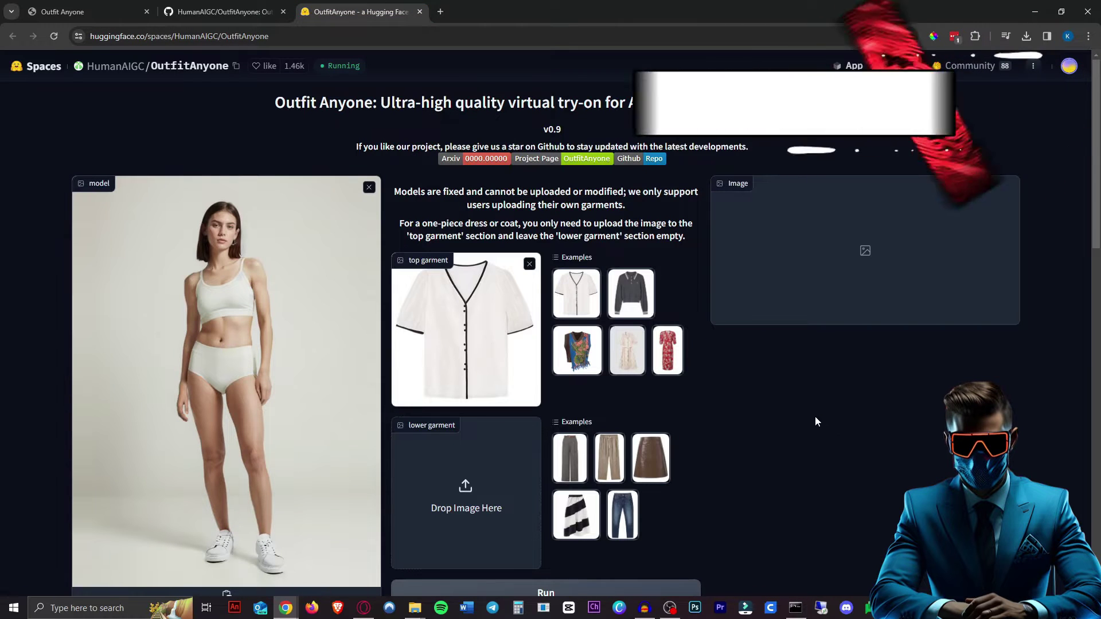
scroll(346, 529, down, 3)
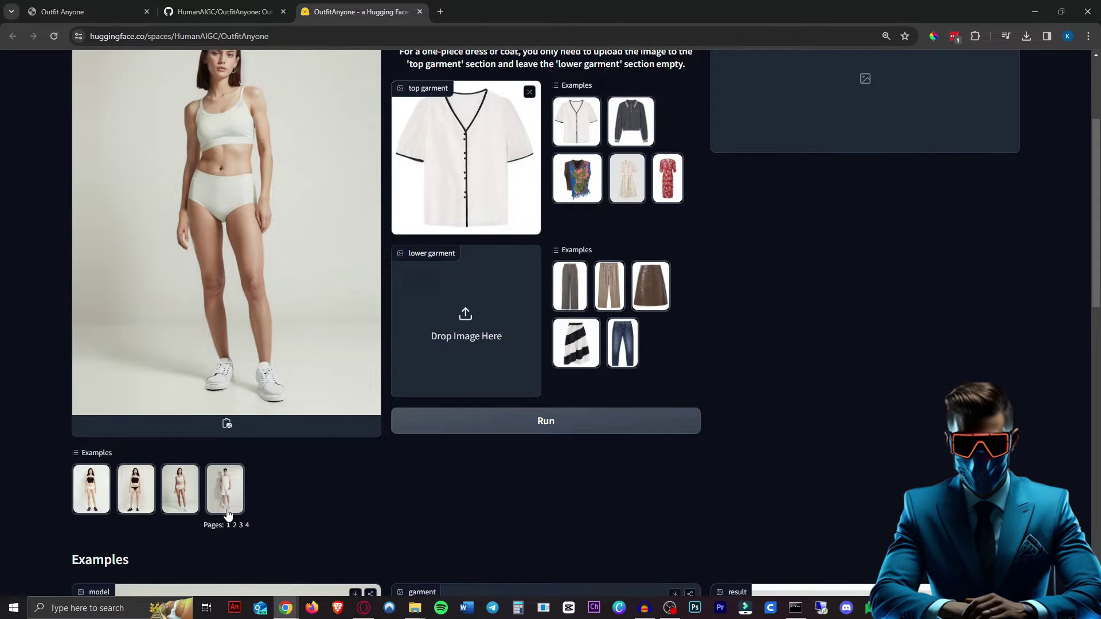
scroll(546, 198, up, 2)
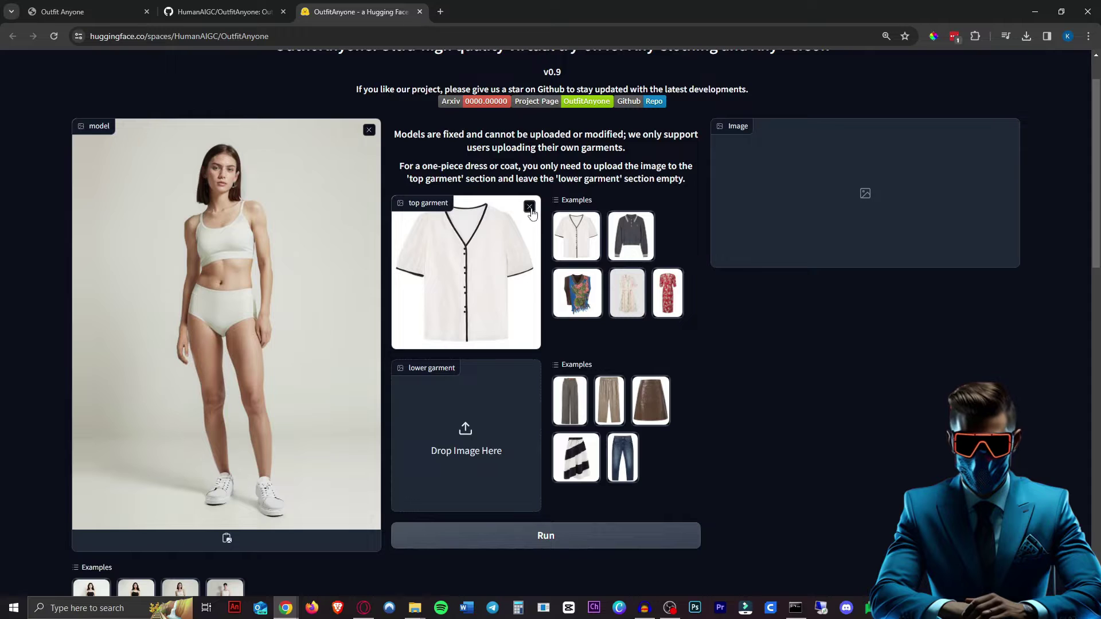
click(529, 207)
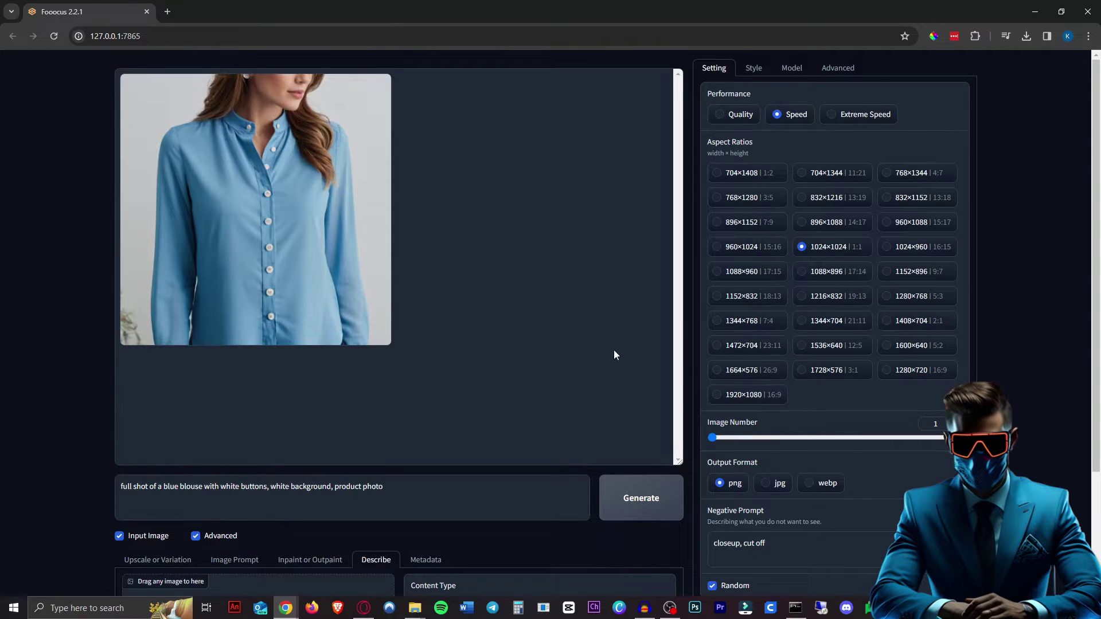
- Look over Fooocus's Model and Style tabs, then select the old prompt on Setting
click(791, 69)
click(756, 70)
click(714, 68)
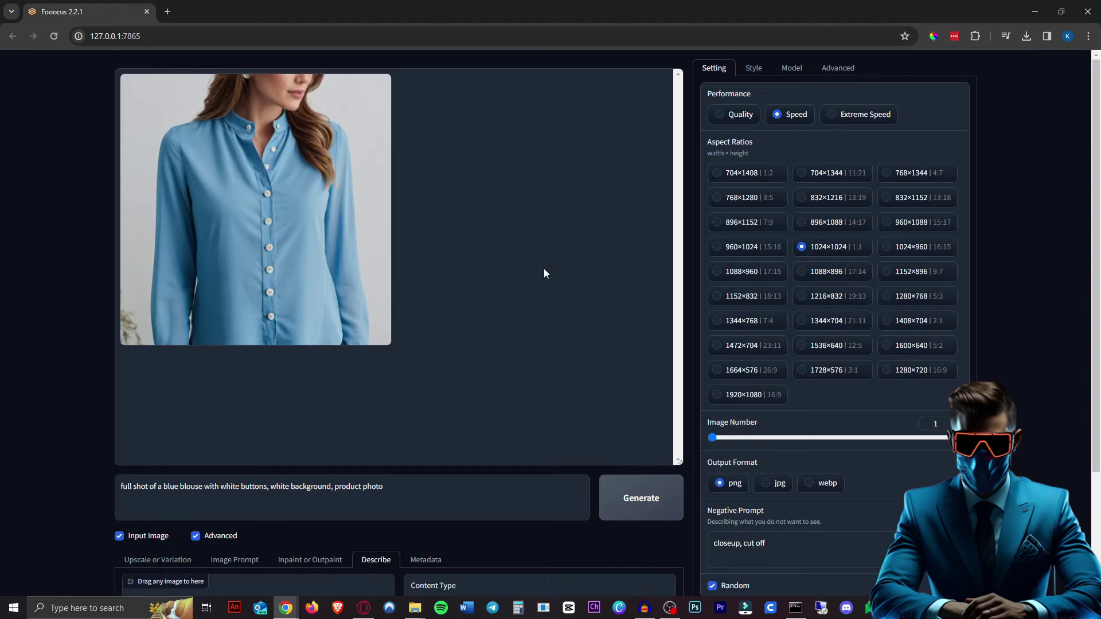
drag(402, 488, 87, 448)
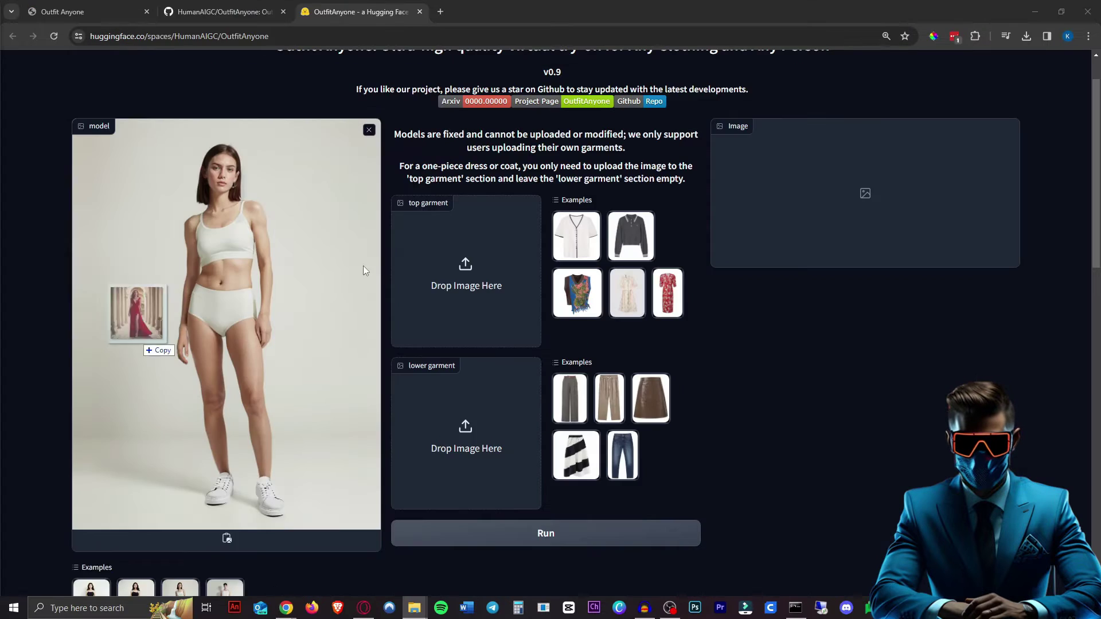
- Load the generated red dress image as the top garment and run the try-on
drag(143, 344, 458, 251)
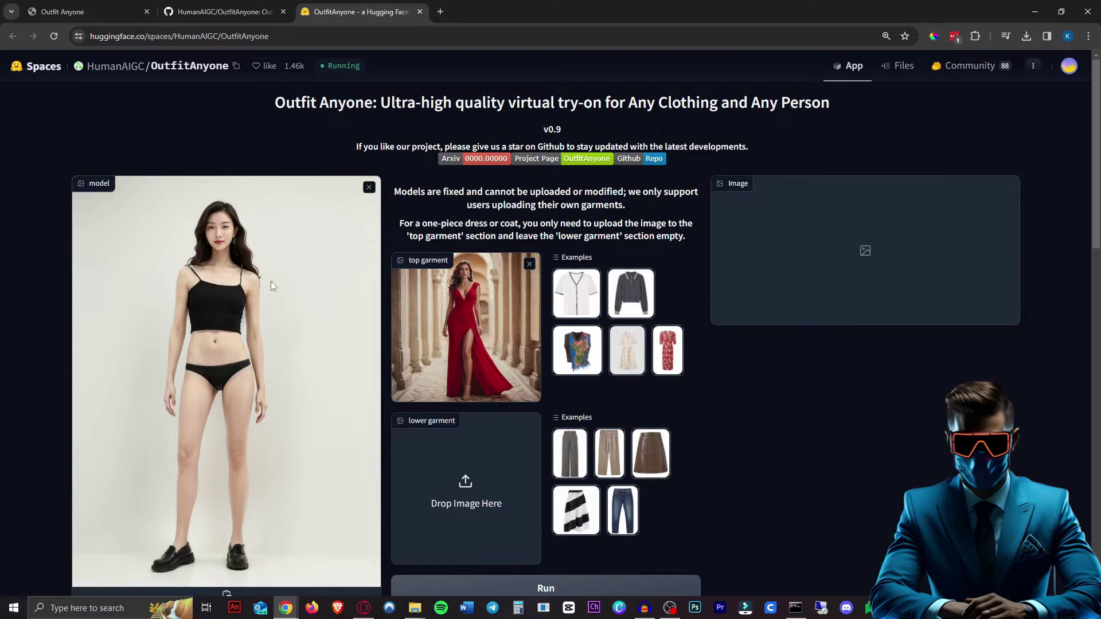
scroll(288, 387, down, 1)
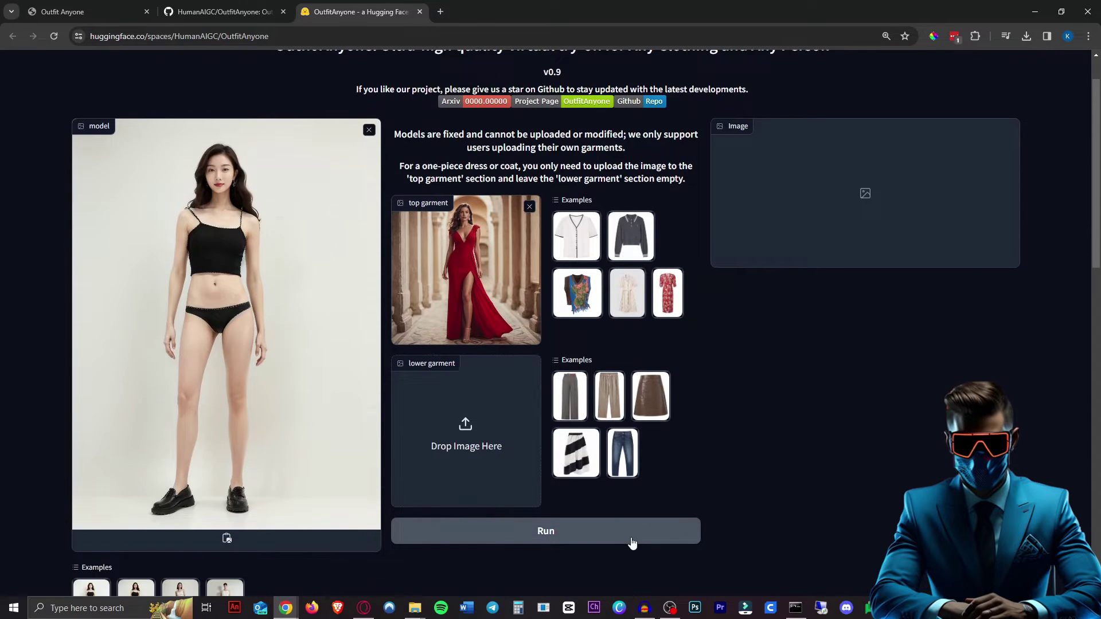
click(629, 541)
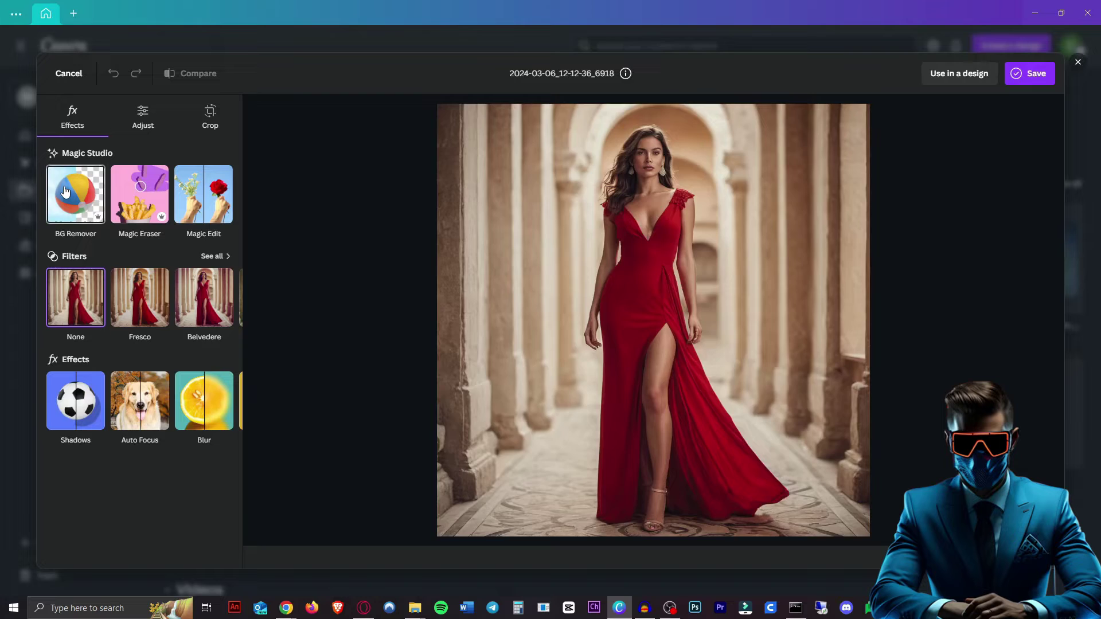
- Apply BG Remover to the red dress photo and download it as a PNG
click(66, 192)
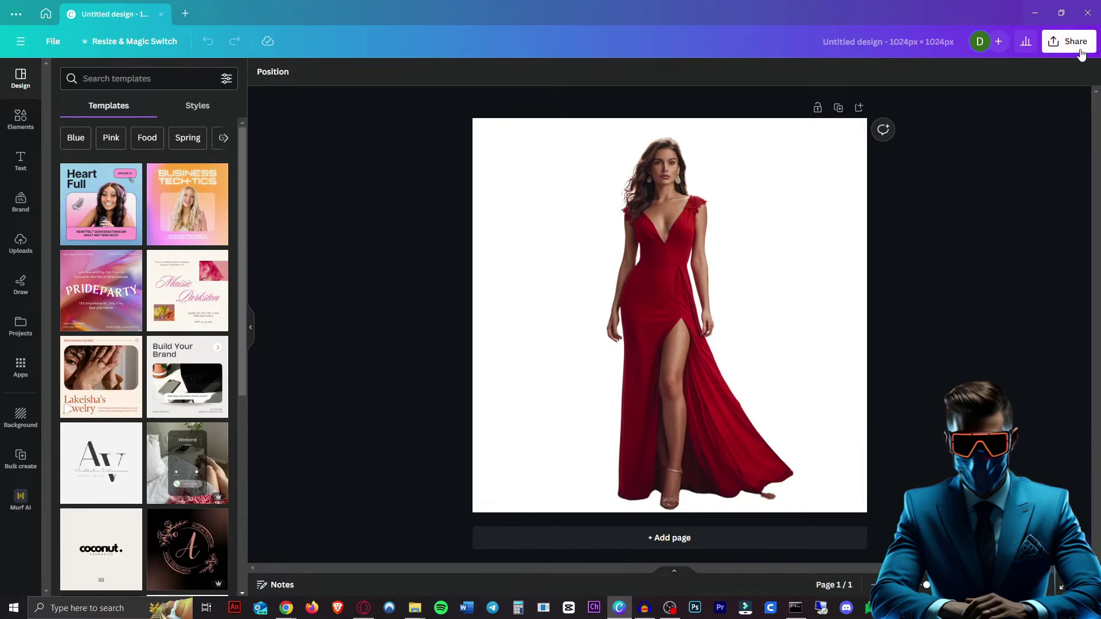
click(1069, 41)
click(965, 331)
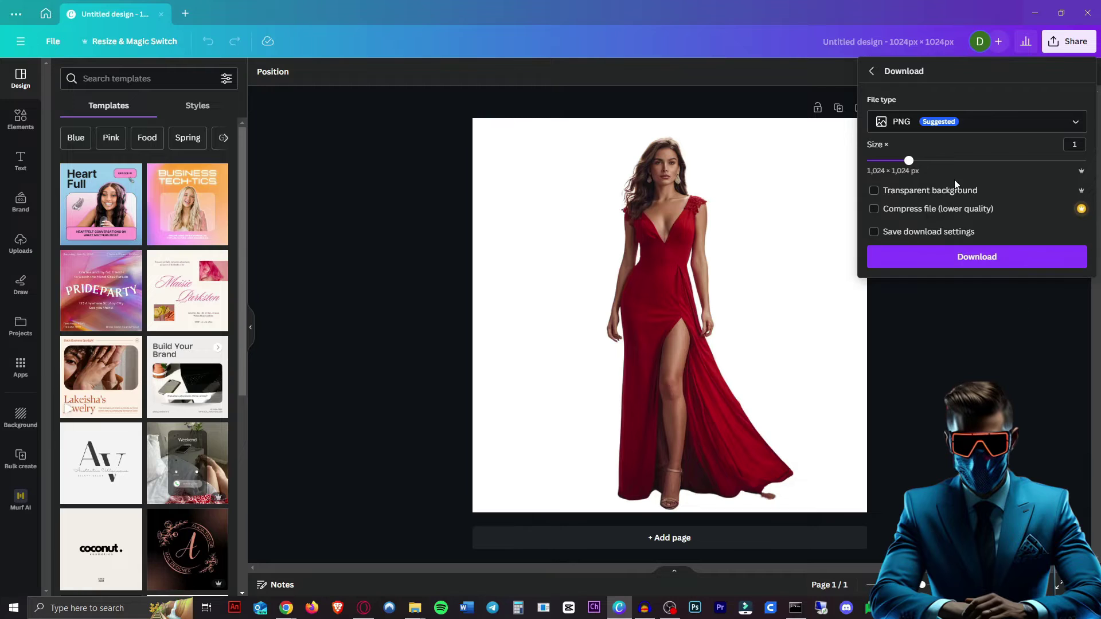
click(987, 267)
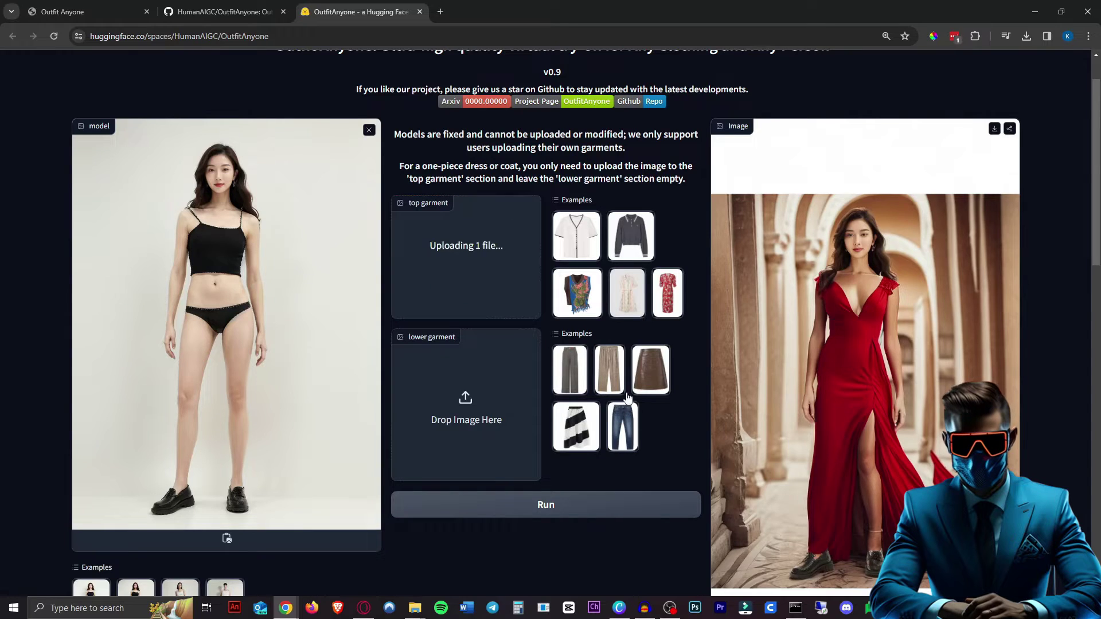
- Open the Bing Image Creator red dress results in a new tab
scroll(628, 397, down, 1)
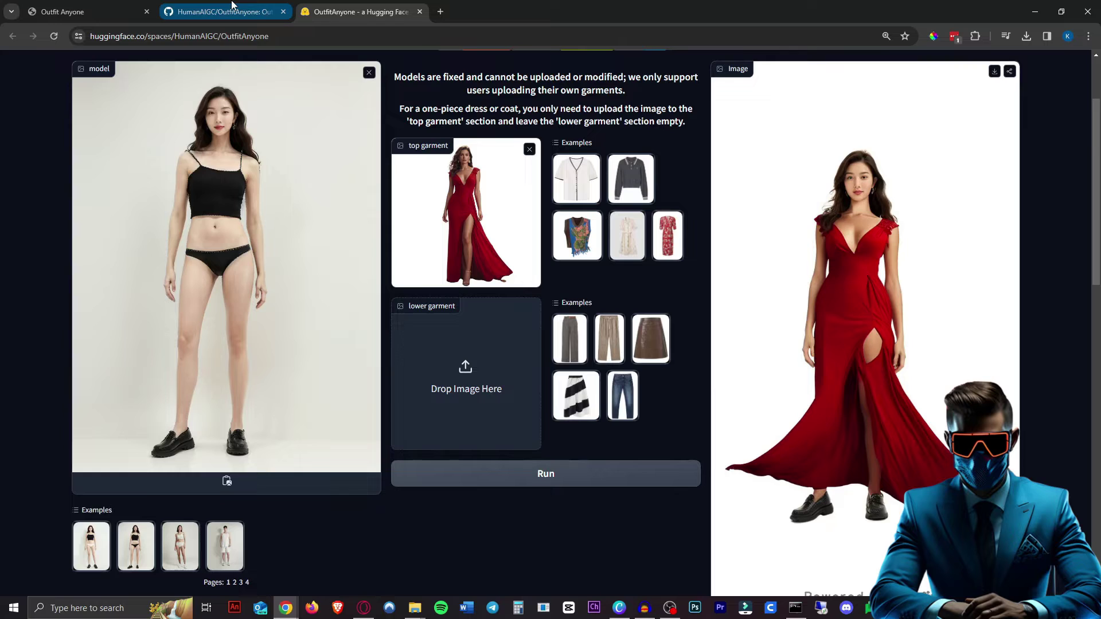
click(441, 11)
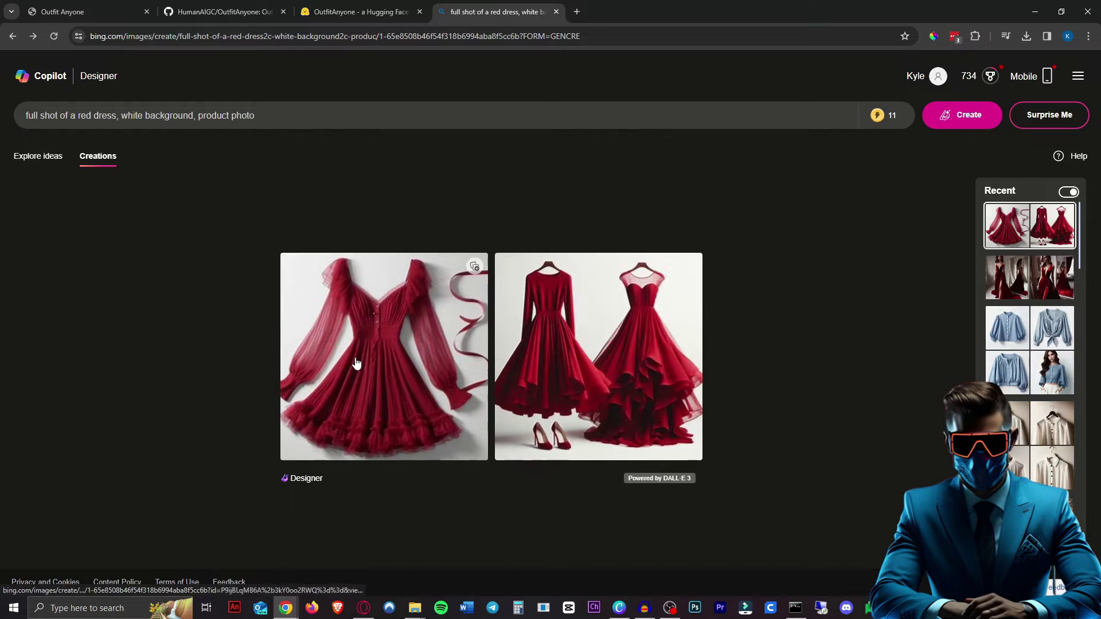
- Run try-ons with the red dress, then the blue blouse and brown leather skirt, viewing the result full size
click(427, 360)
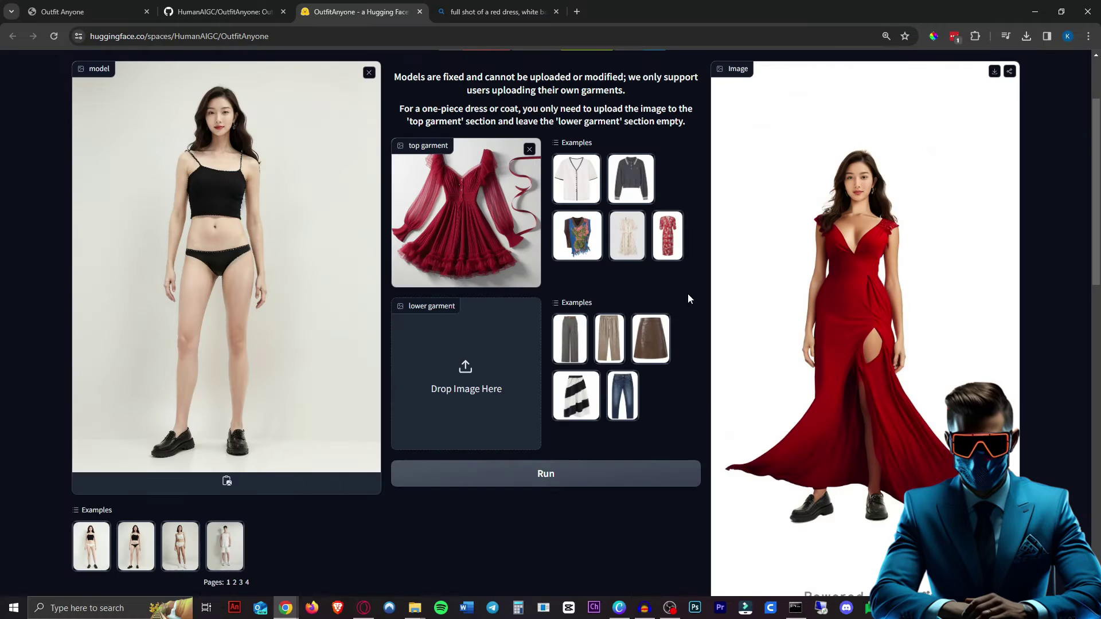
click(582, 471)
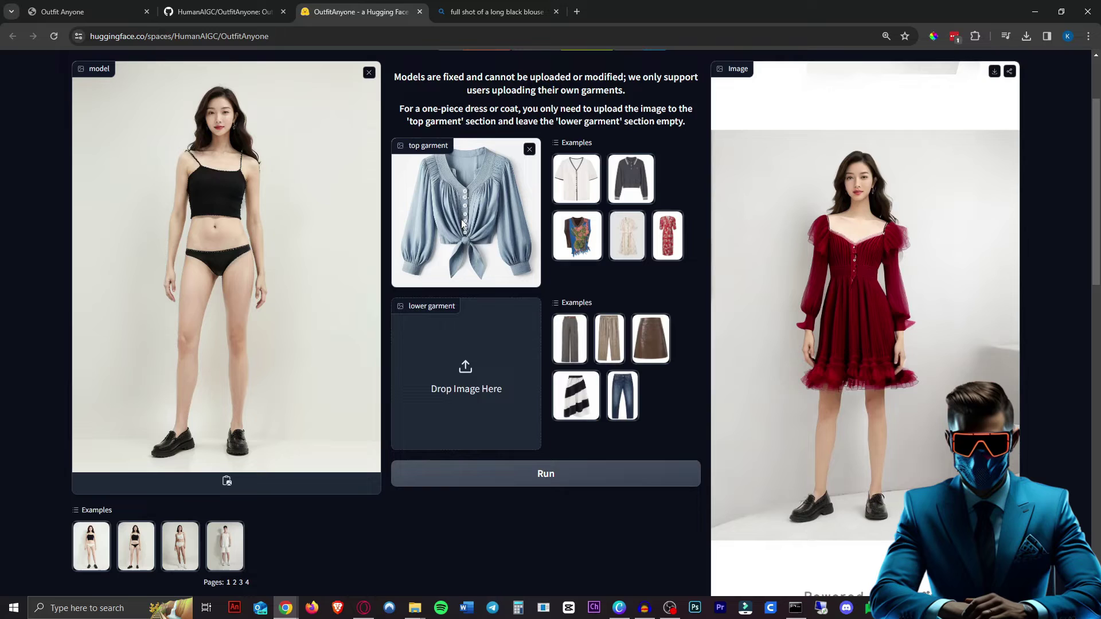
click(649, 343)
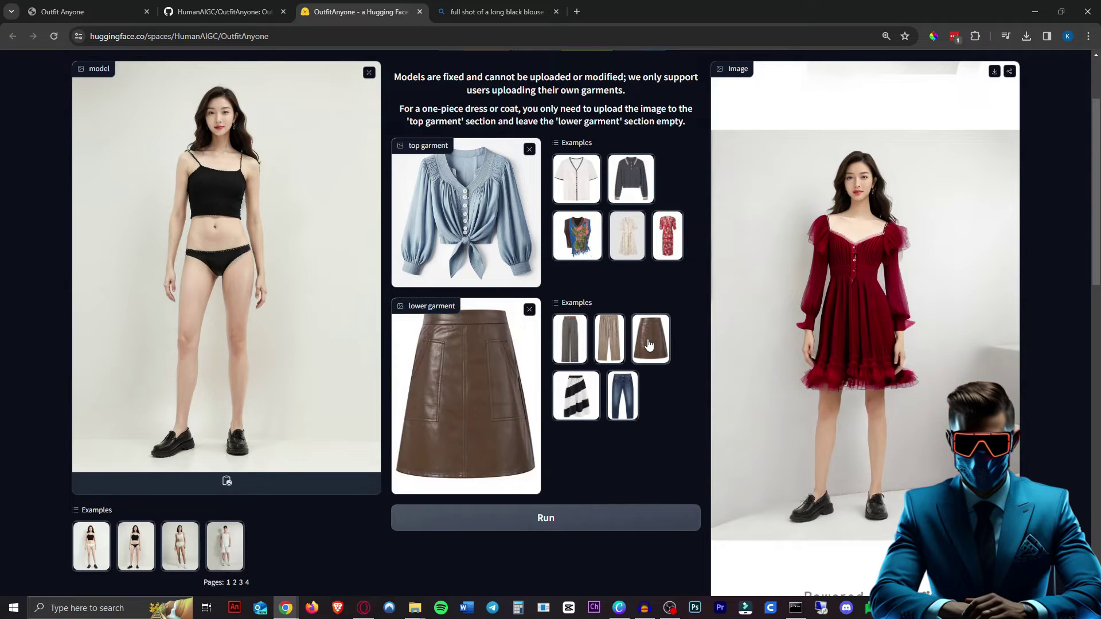
click(592, 522)
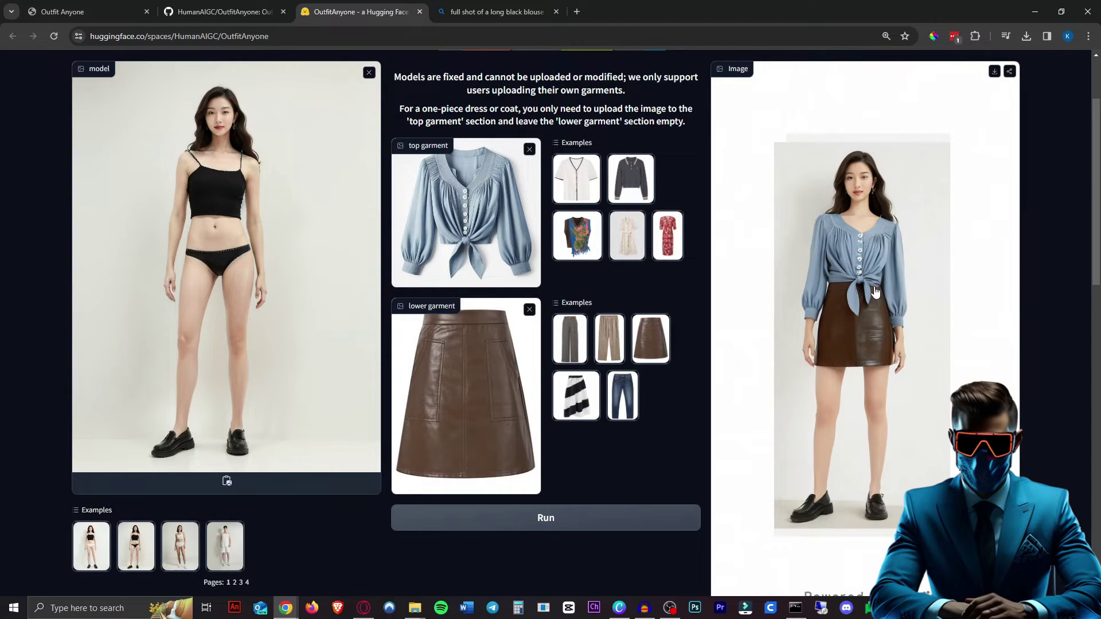
click(876, 313)
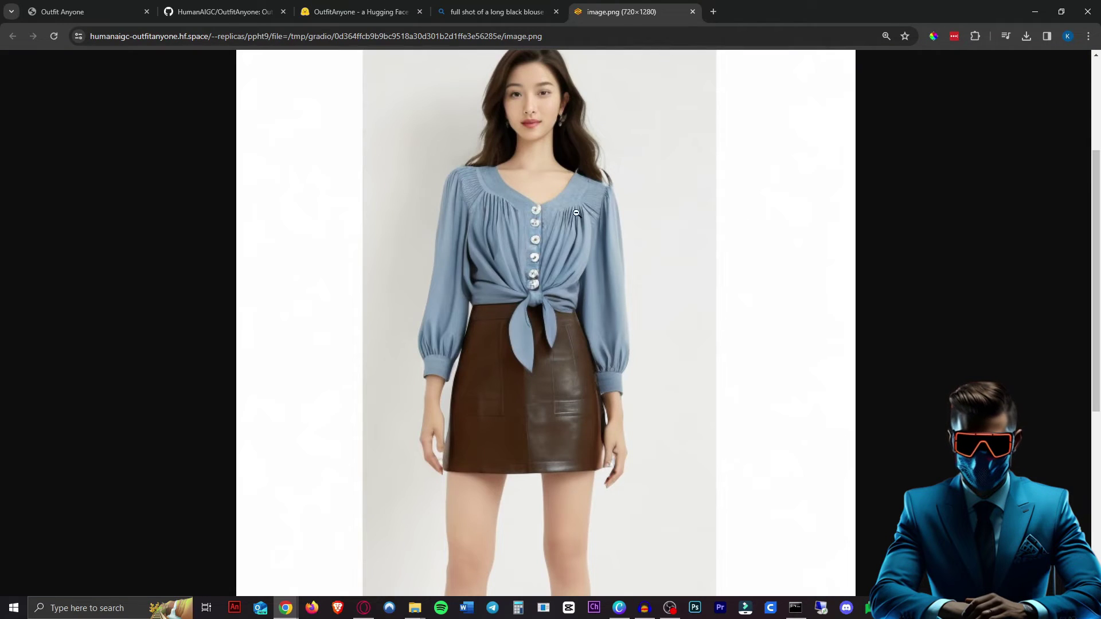
click(693, 12)
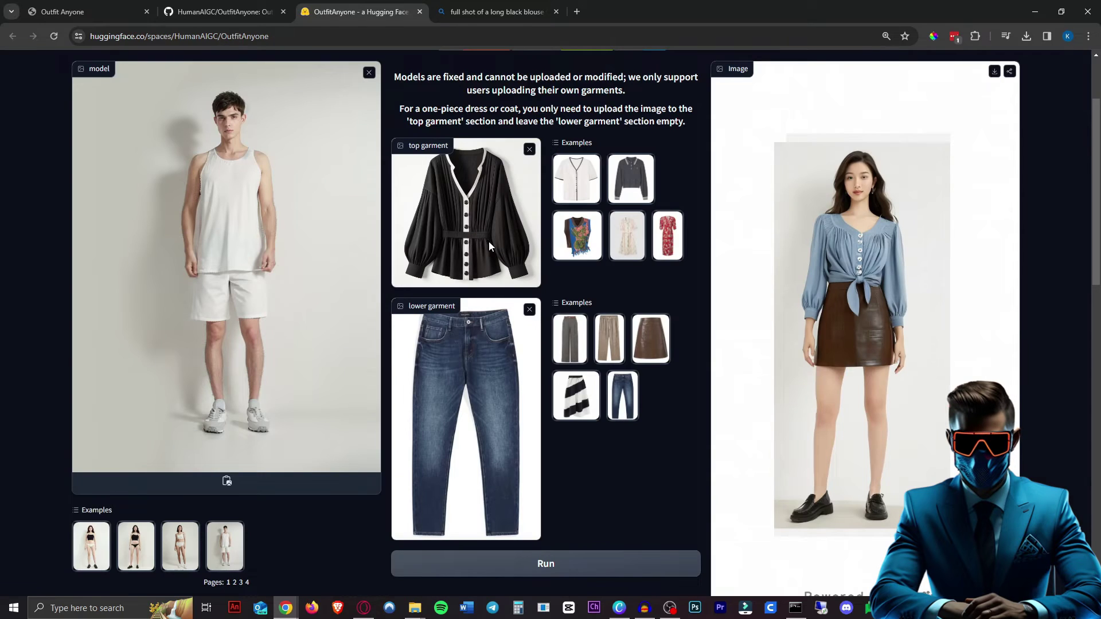
- Generate the man in the black cardigan and blue jeans, zooming the page out to see the result
click(582, 562)
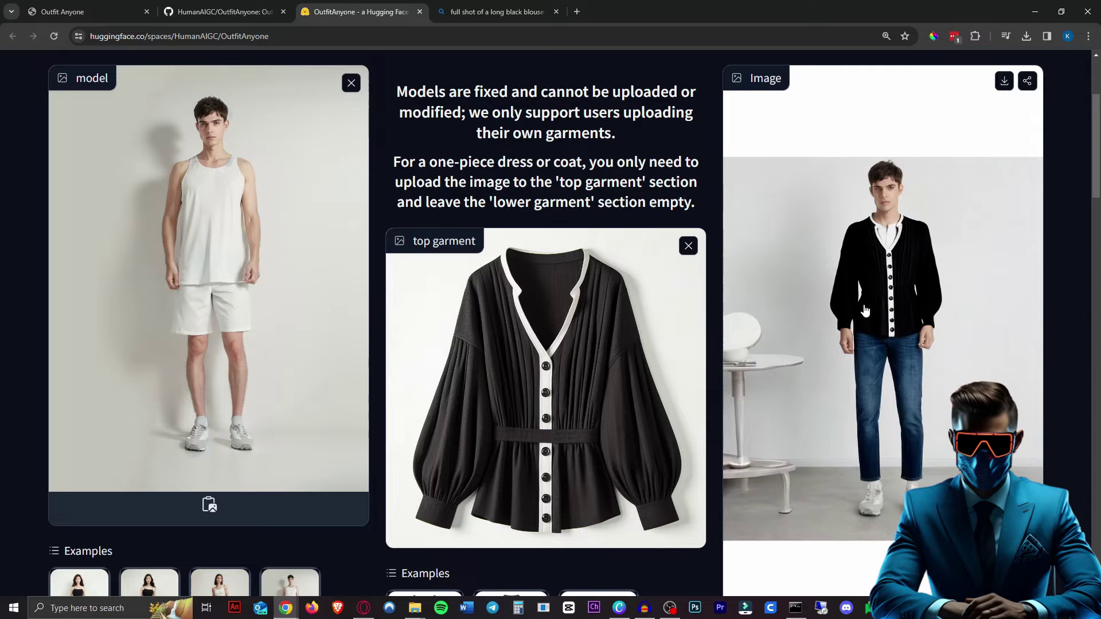
key(ctrl+minus)
key(ctrl+minus)
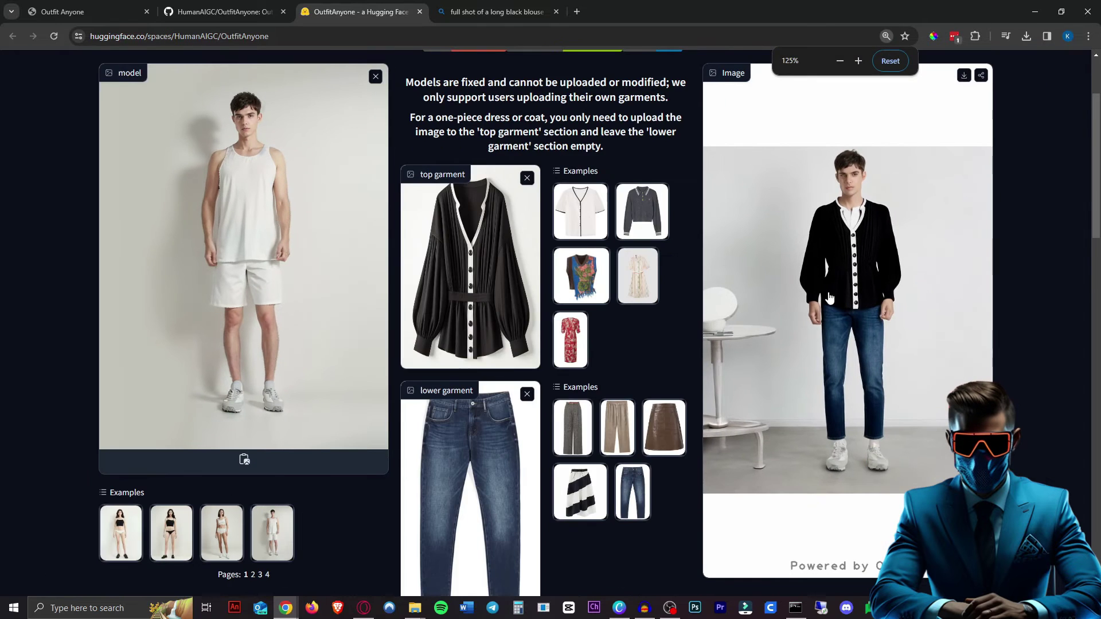
scroll(538, 282, down, 8)
scroll(631, 321, down, 1)
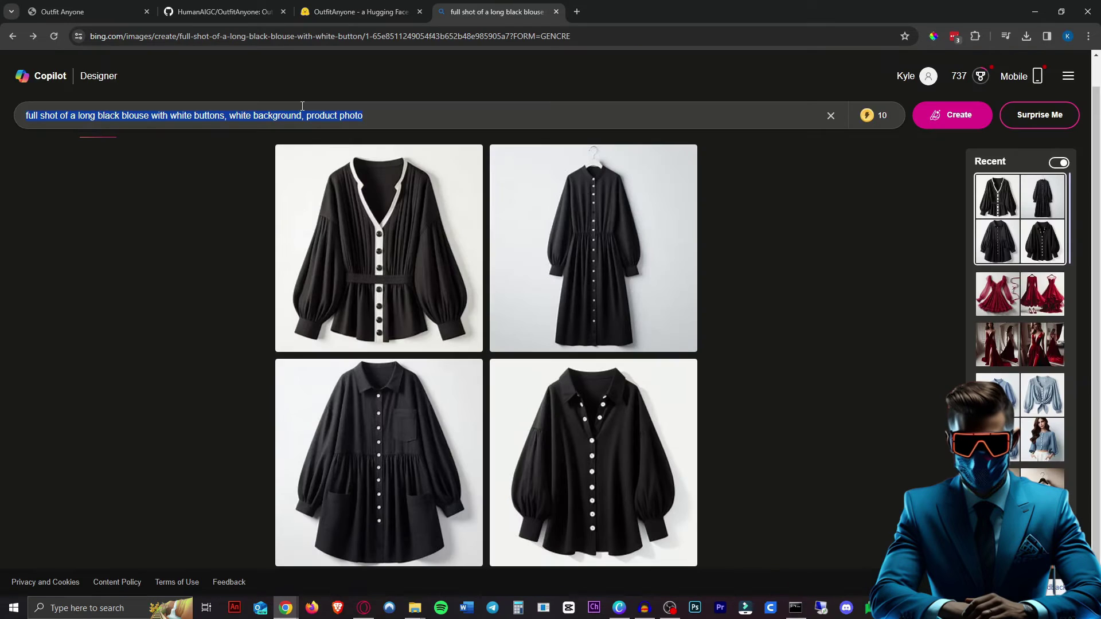
- Generate a banana image in Bing Image Creator and run it as the top garment
key(BackSpace)
text(a banana, white background)
key(Return)
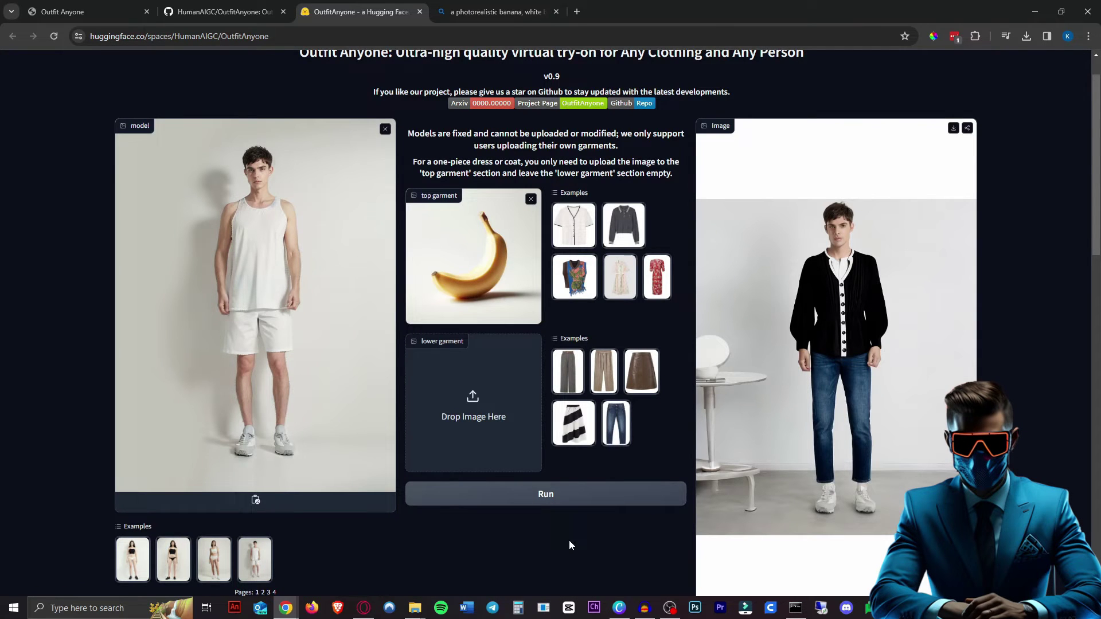
click(560, 494)
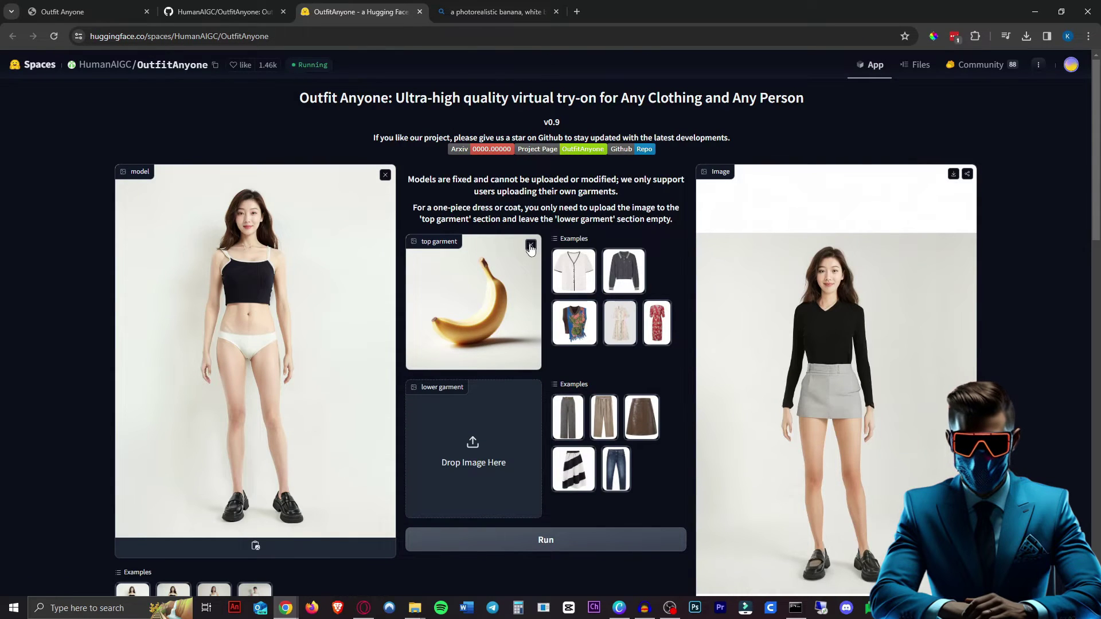
- Replace the banana top garment with a pineapple image
click(530, 246)
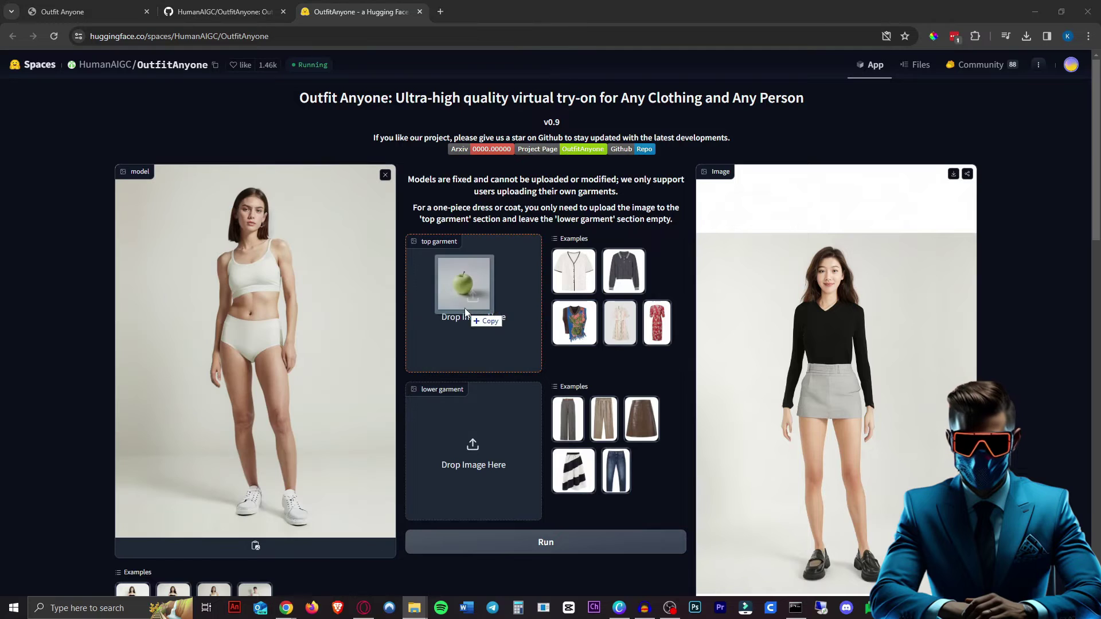
drag(464, 308, 466, 309)
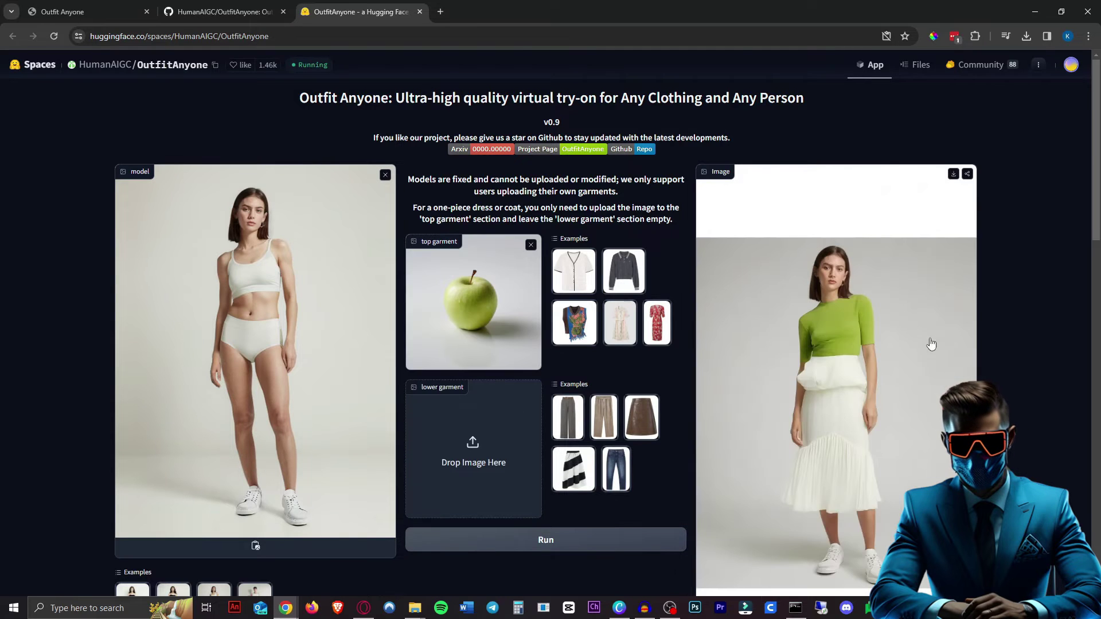
scroll(933, 347, down, 1)
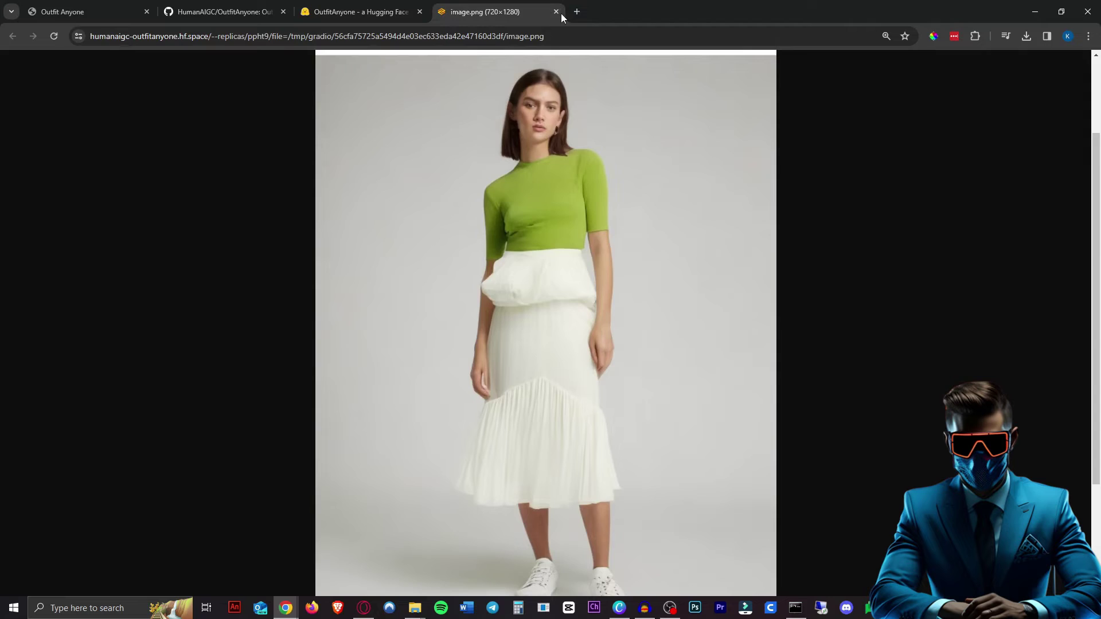
click(555, 12)
scroll(705, 415, up, 1)
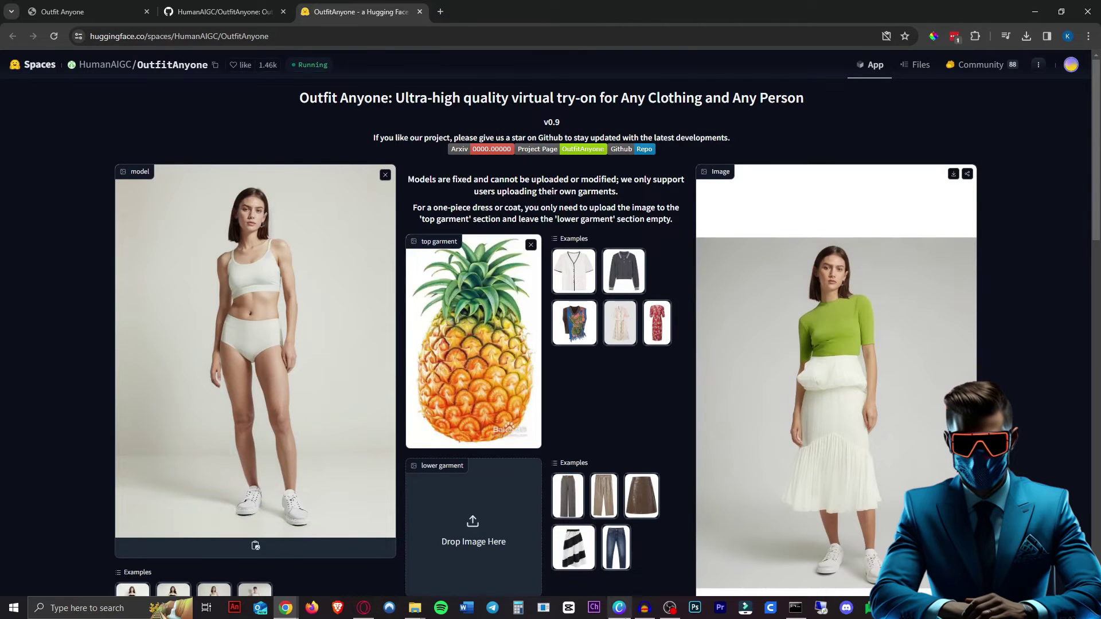
- Run the pineapple dress try-on, then swap in a fur image as the top garment
scroll(517, 505, down, 2)
click(554, 516)
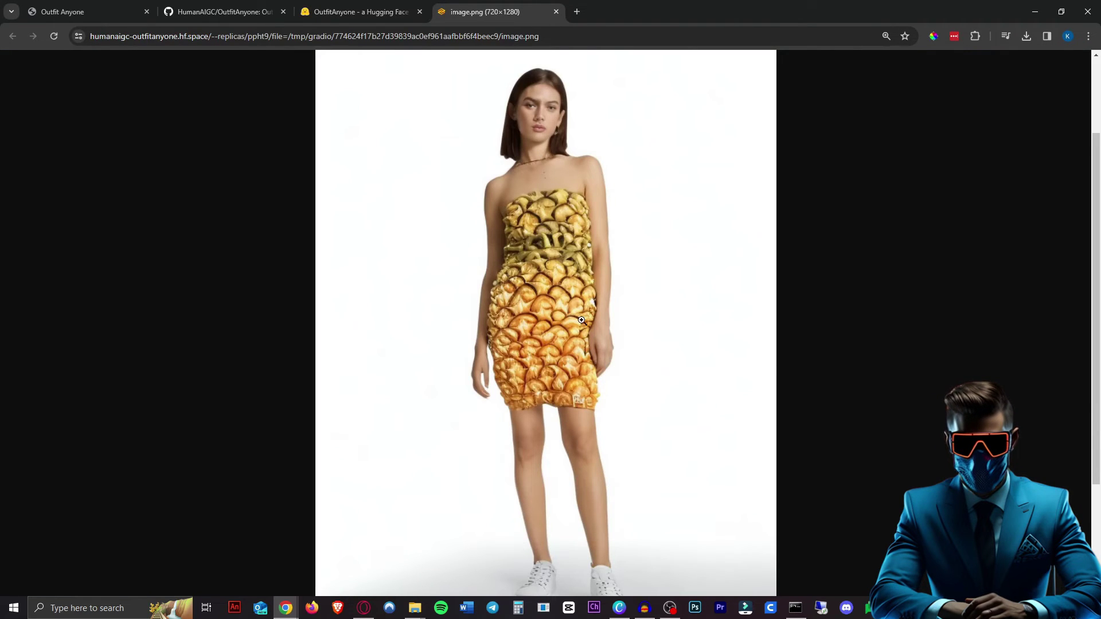
click(556, 12)
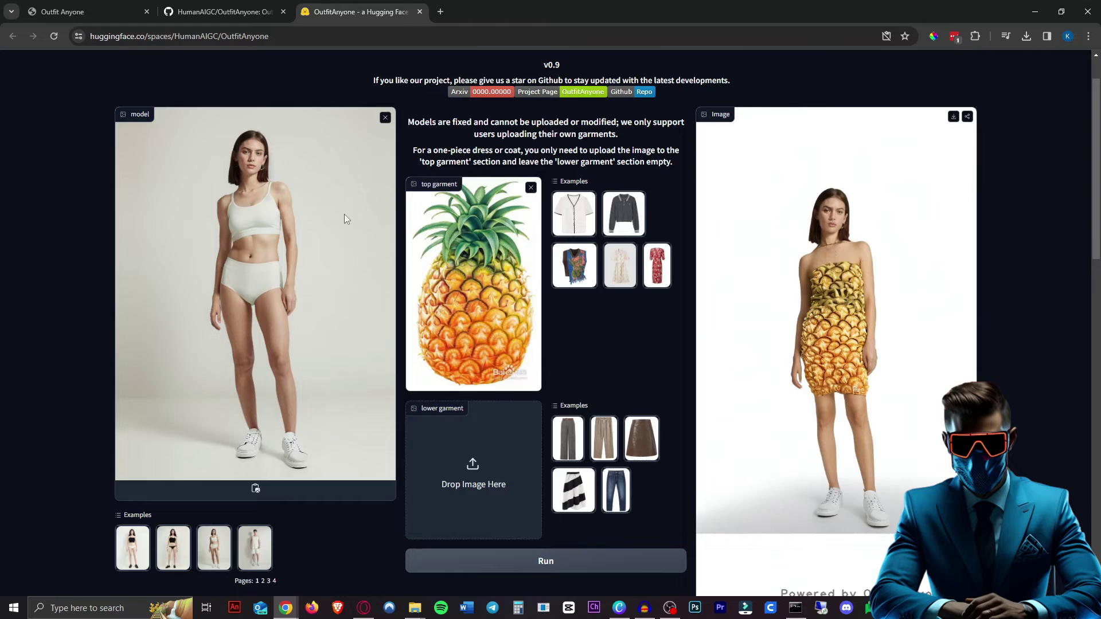
drag(344, 215, 517, 321)
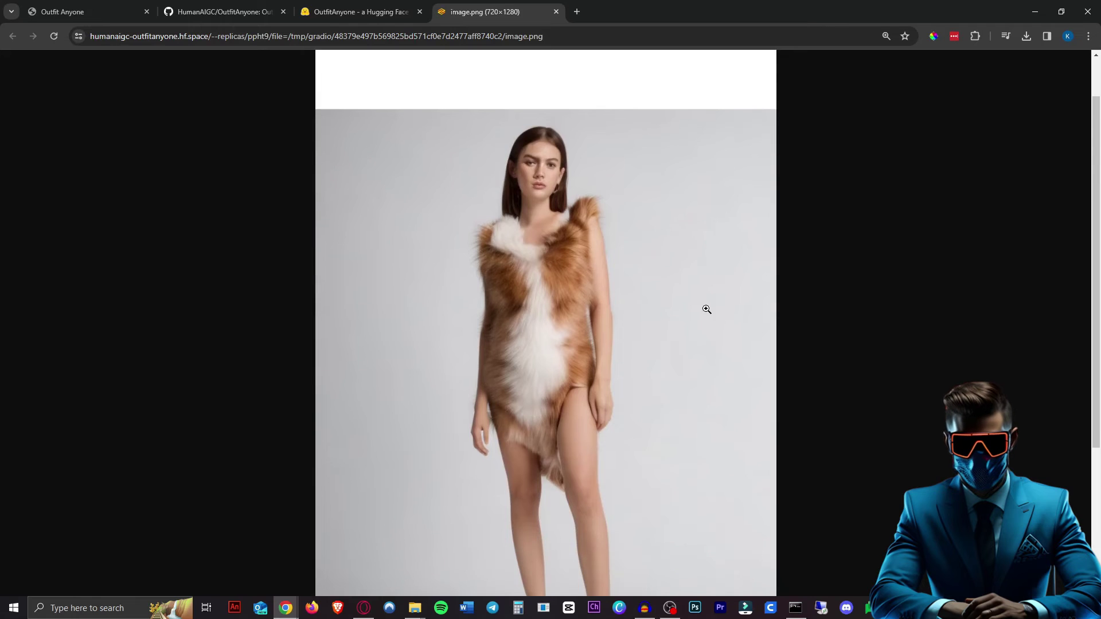
- Load the anime character image as top garment, pick the man in the tank top, and run
click(555, 12)
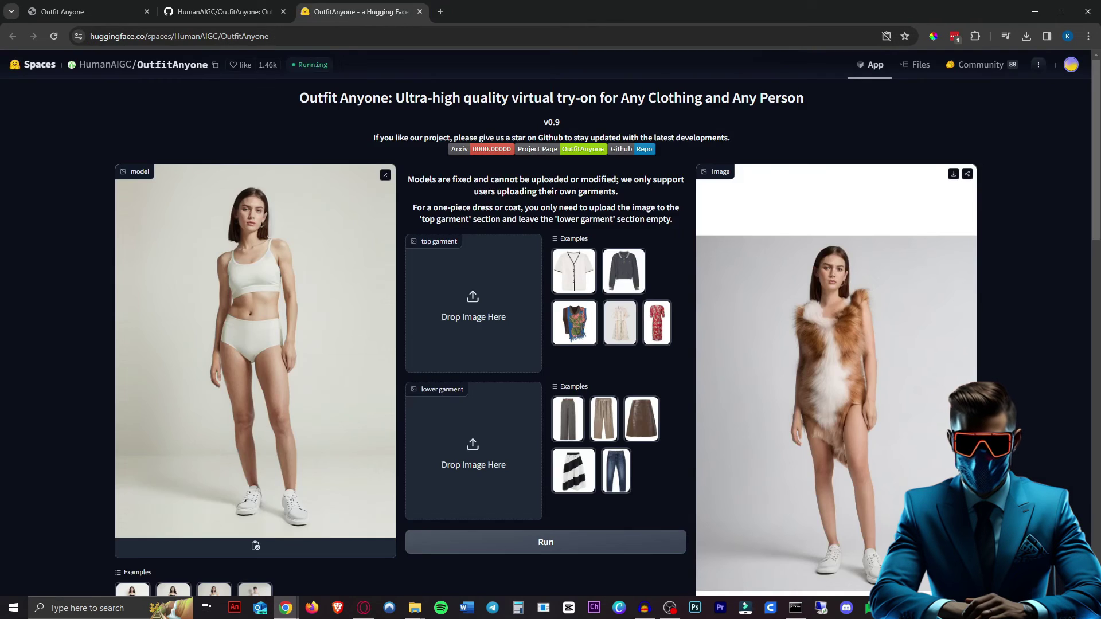
drag(0, 401, 498, 307)
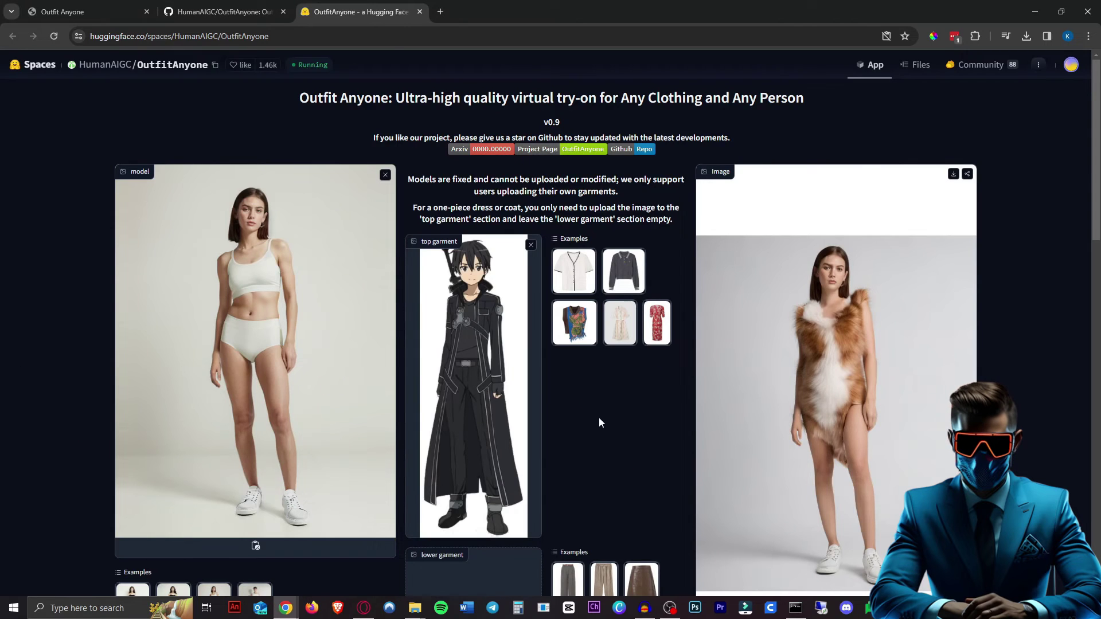
click(255, 590)
scroll(535, 265, down, 2)
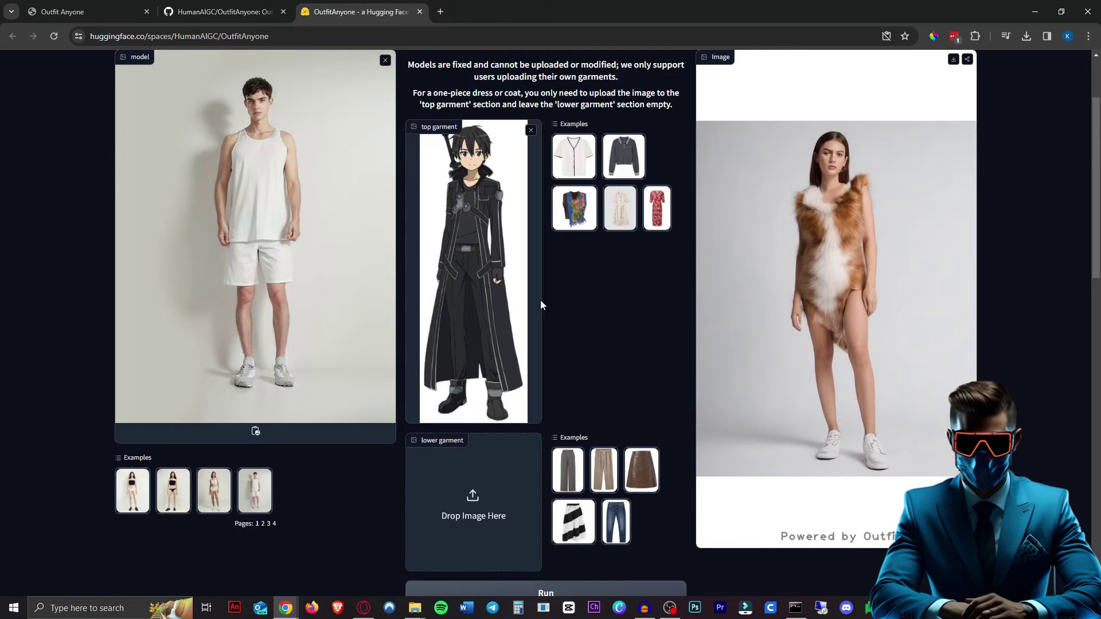
scroll(533, 528, down, 1)
click(550, 533)
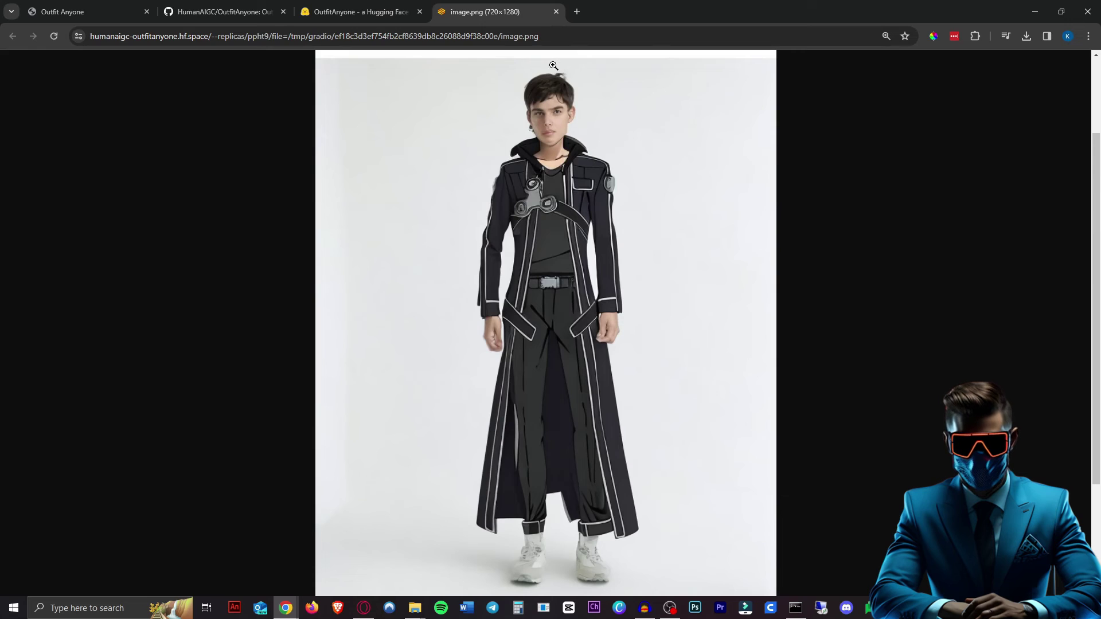
- View the anime coat result full size and compare it with the project page's anime examples
click(581, 115)
key(ctrl+w)
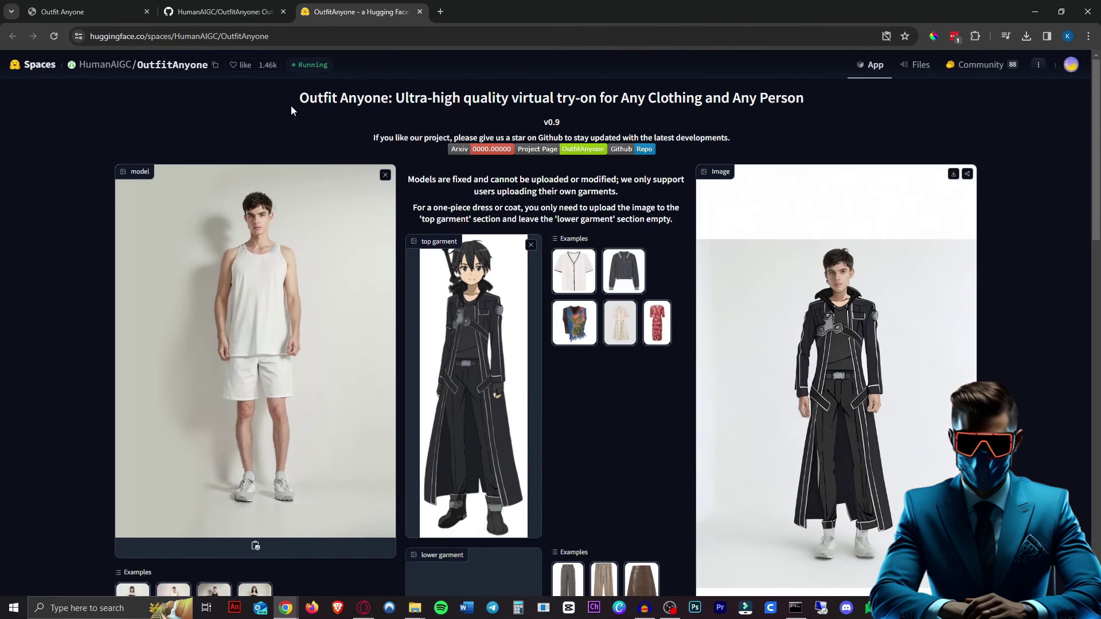
key(ctrl+1)
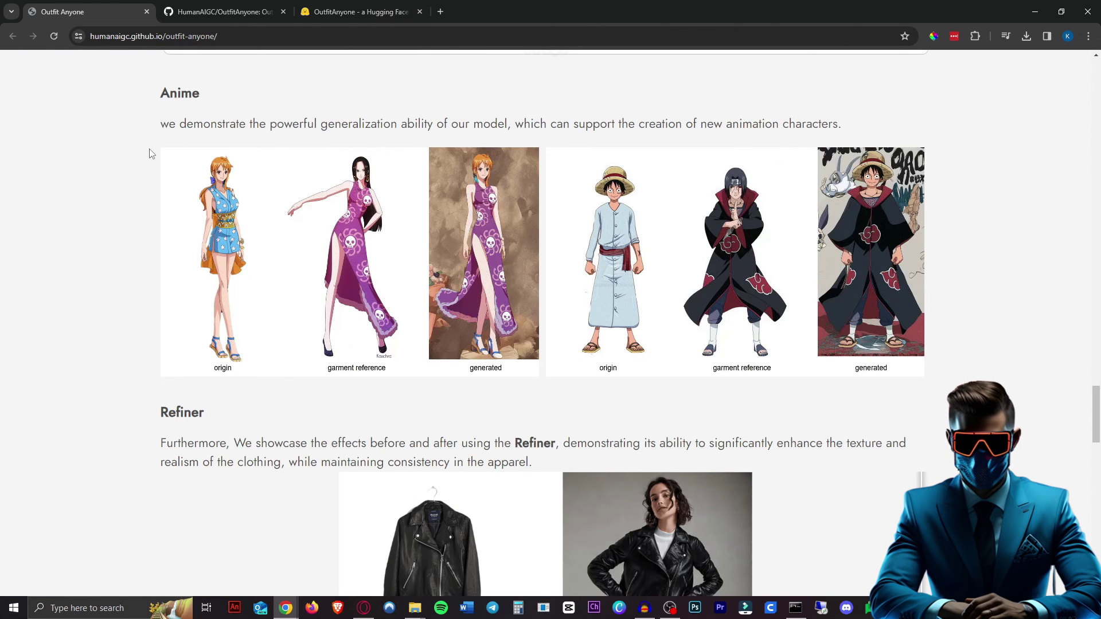
scroll(138, 178, down, 5)
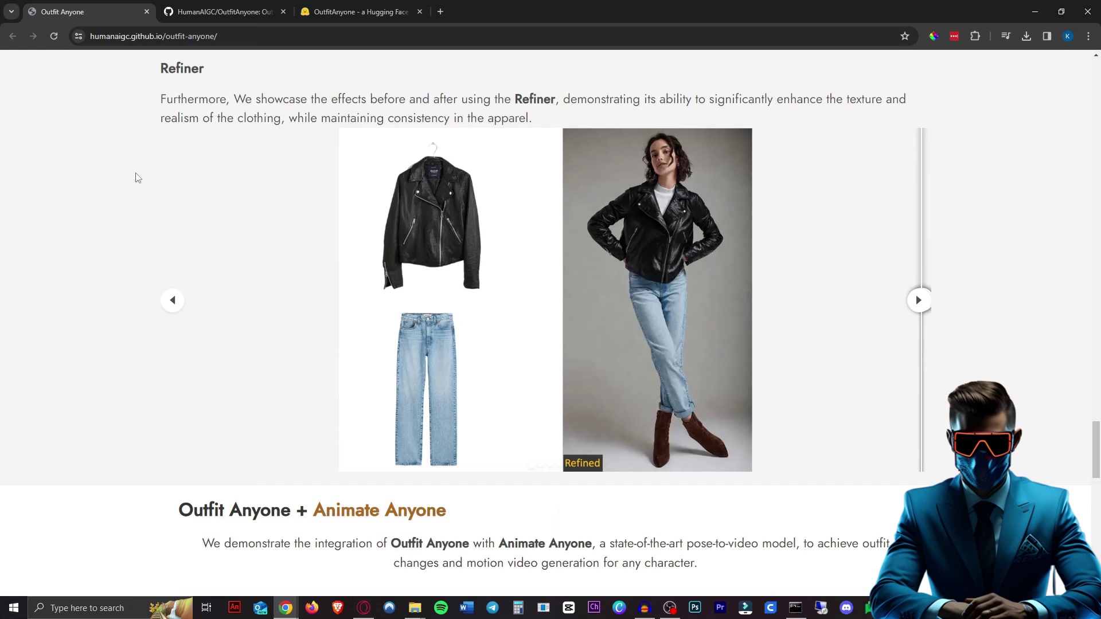
scroll(137, 176, up, 5)
key(ctrl+3)
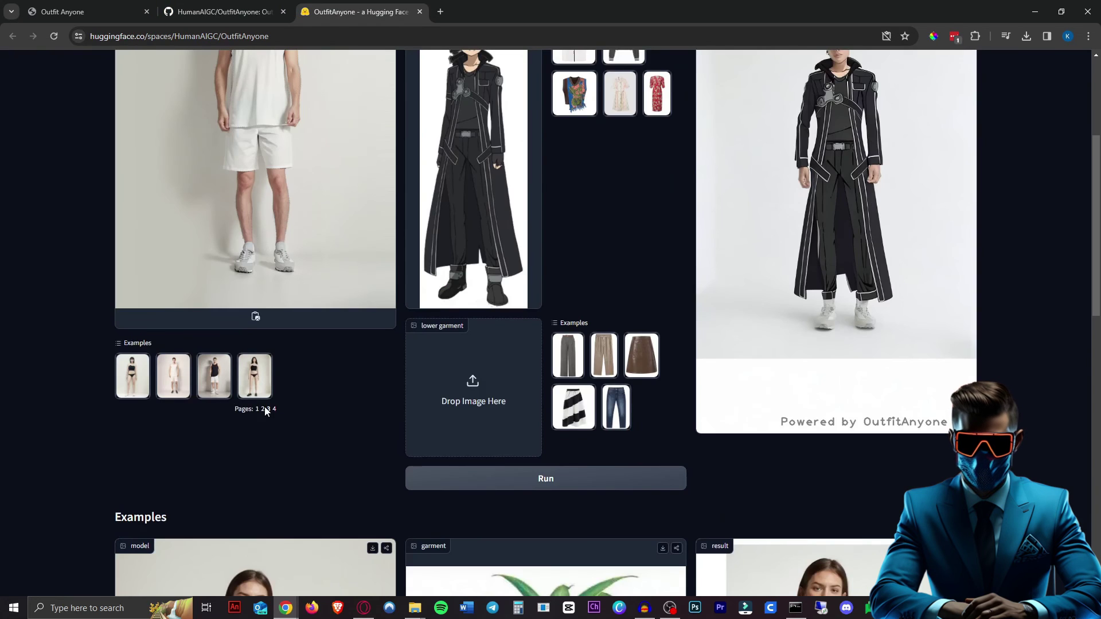
- Remove the anime top garment and view the red floral wrap dress result full size in a new tab
scroll(518, 273, up, 4)
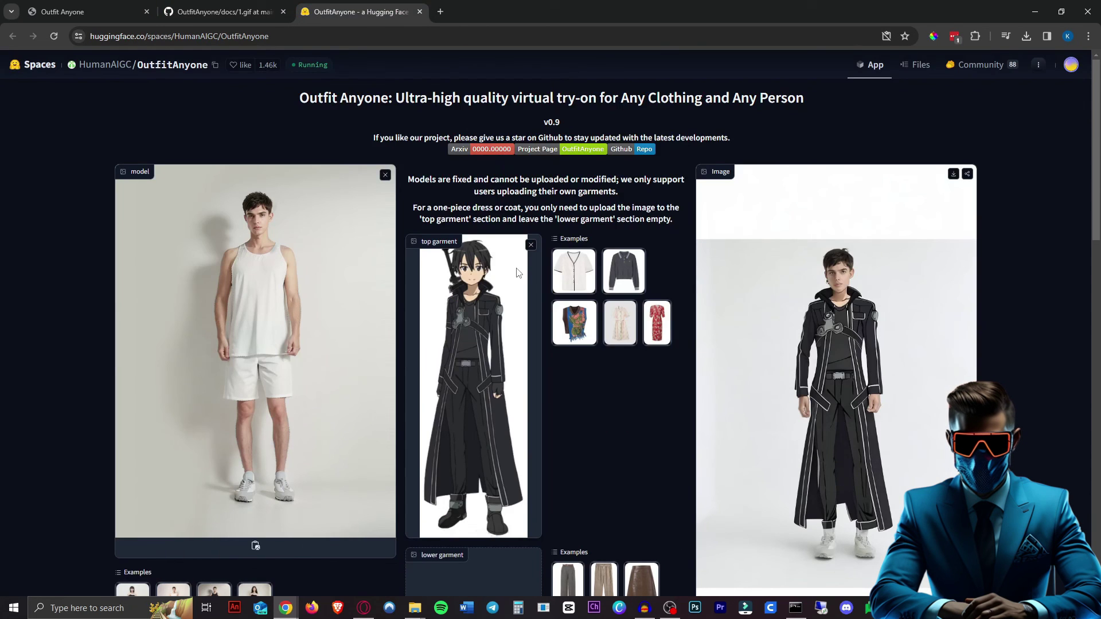
click(531, 247)
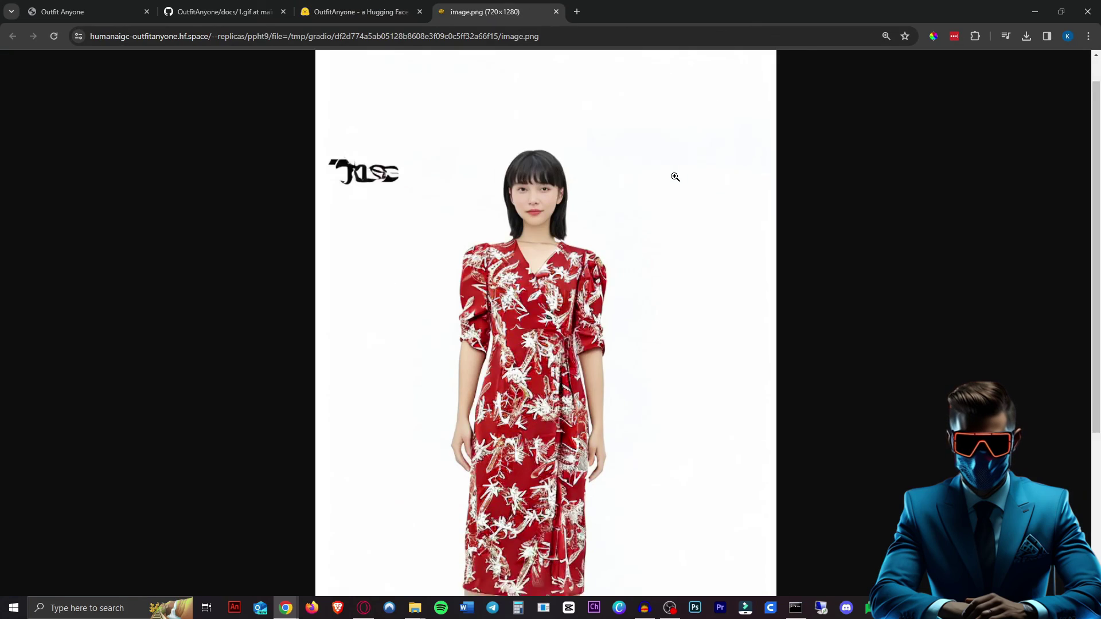
click(688, 180)
scroll(693, 182, up, 2)
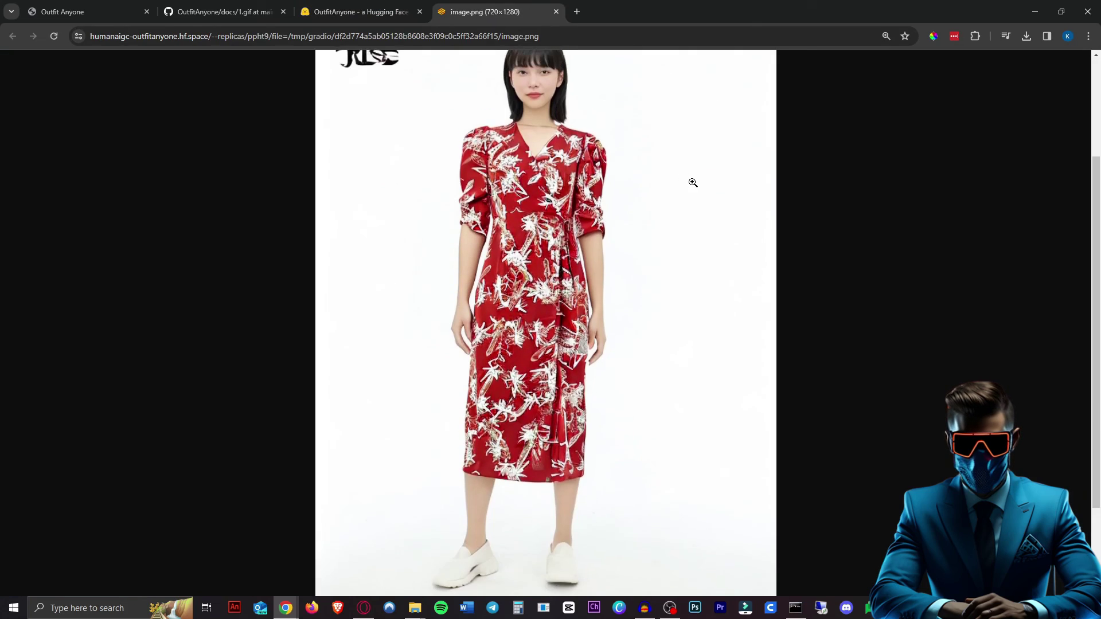